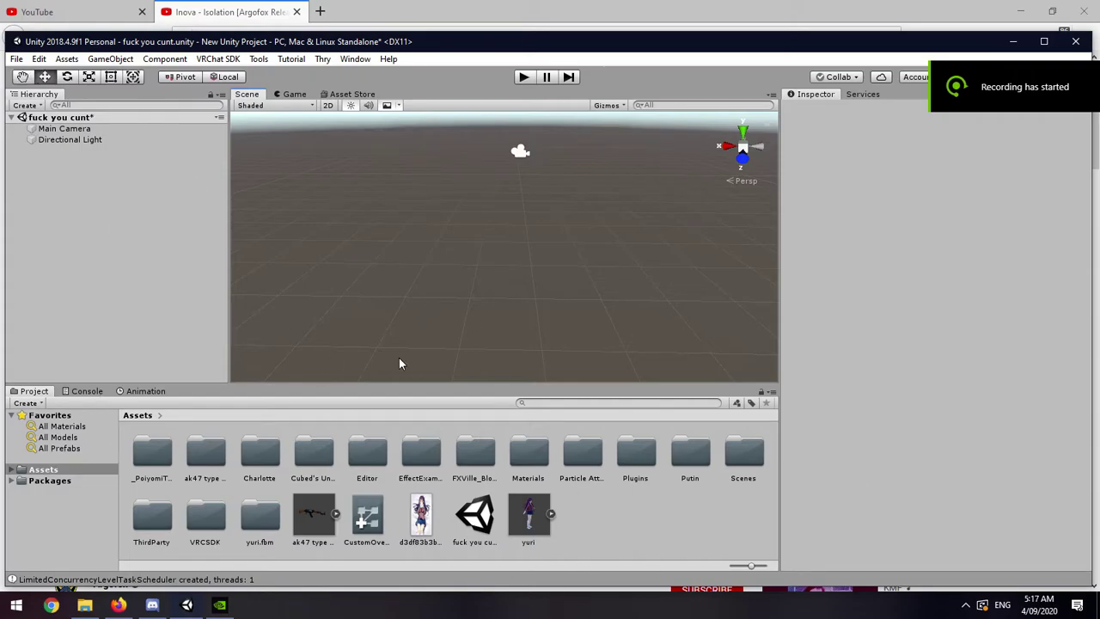
Place the yuri model from the project assets in the scene and set its position to 0, 0, 0
{"action": "left_click_drag", "start_coordinate": [529, 515], "coordinate": [496, 211]}
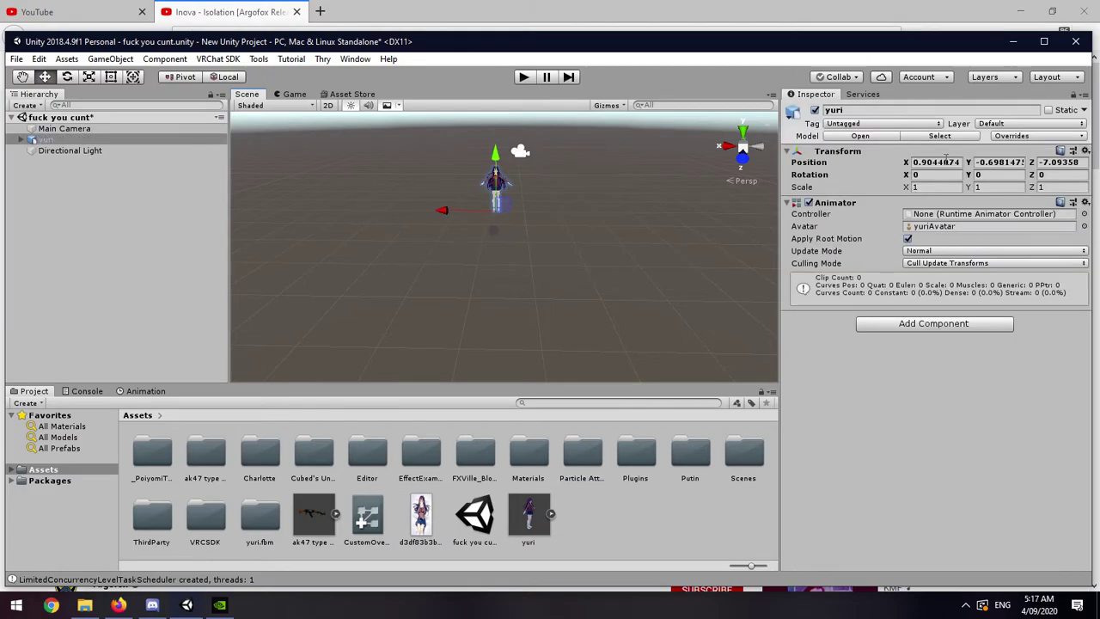
{"action": "left_click", "coordinate": [921, 162]}
{"action": "key", "text": "BackSpace"}
{"action": "type", "text": "0"}
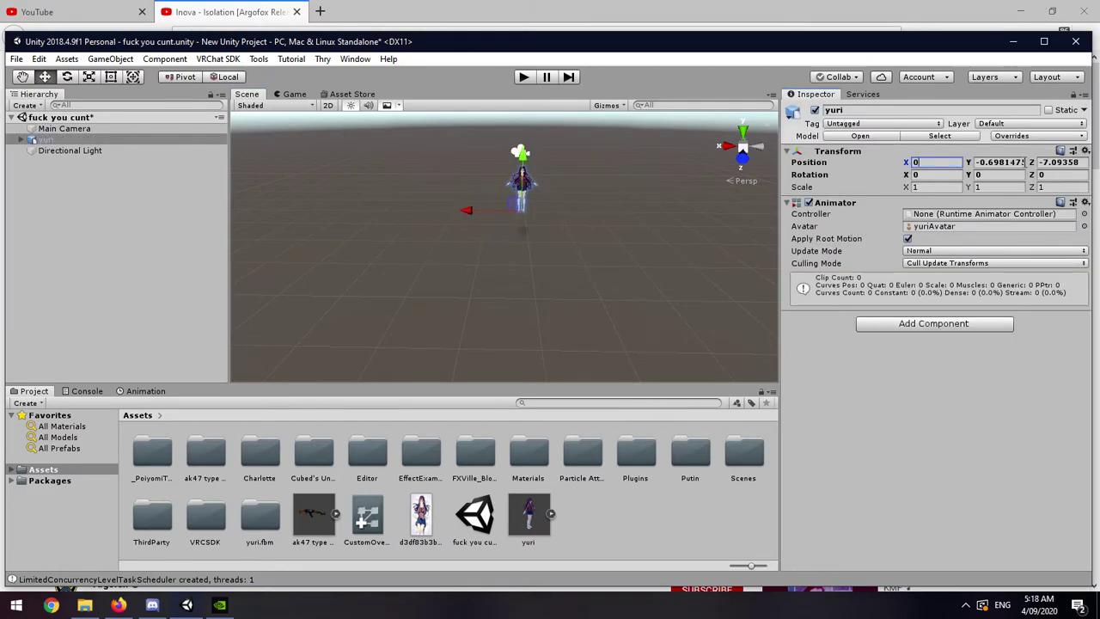
{"action": "key", "text": "Tab"}
{"action": "key", "text": "BackSpace"}
{"action": "type", "text": "0"}
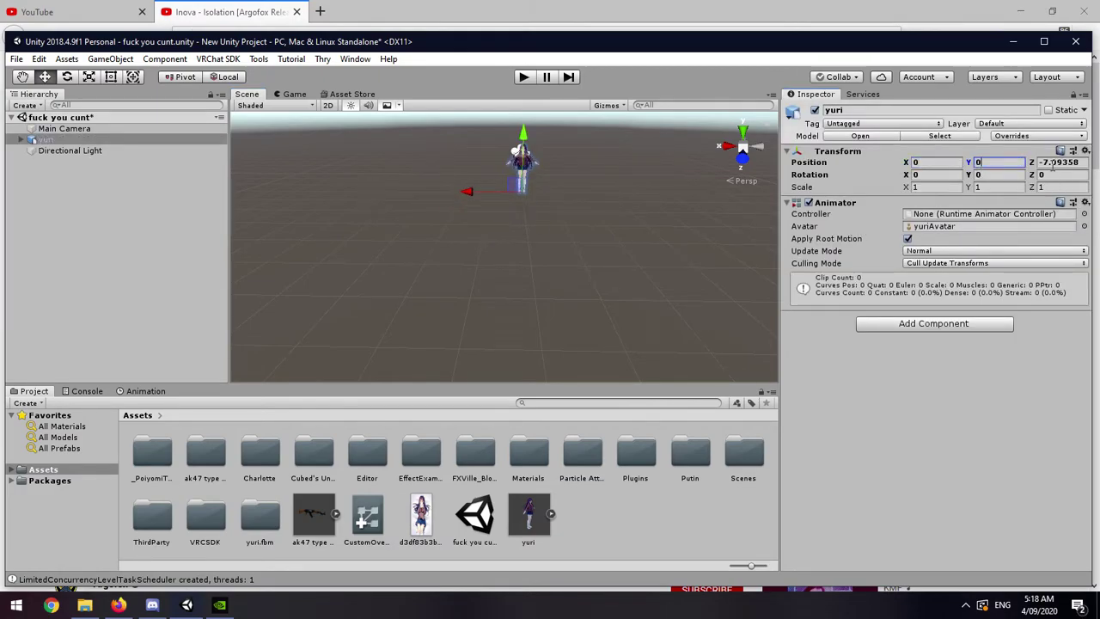
{"action": "key", "text": "Tab"}
{"action": "type", "text": "0"}
{"action": "key", "text": "Return"}
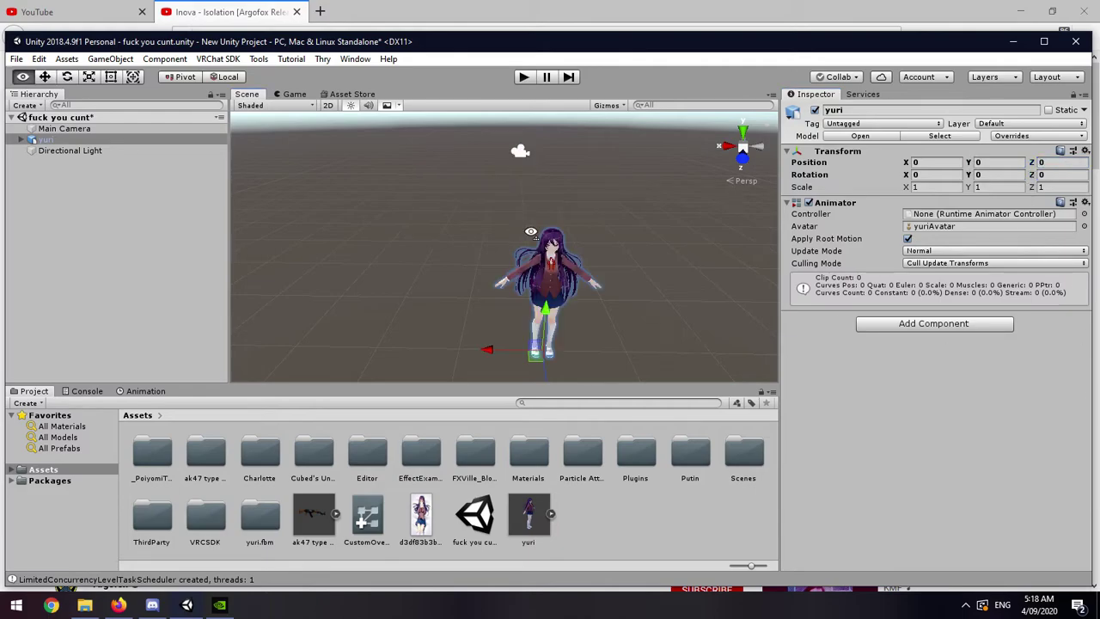
Add the ak47 type 56 model to the scene and set its position to 0, 0, 0
{"action": "key", "text": "w"}
{"action": "right_click_drag", "start_coordinate": [531, 232], "coordinate": [550, 244]}
{"action": "left_click", "coordinate": [335, 514]}
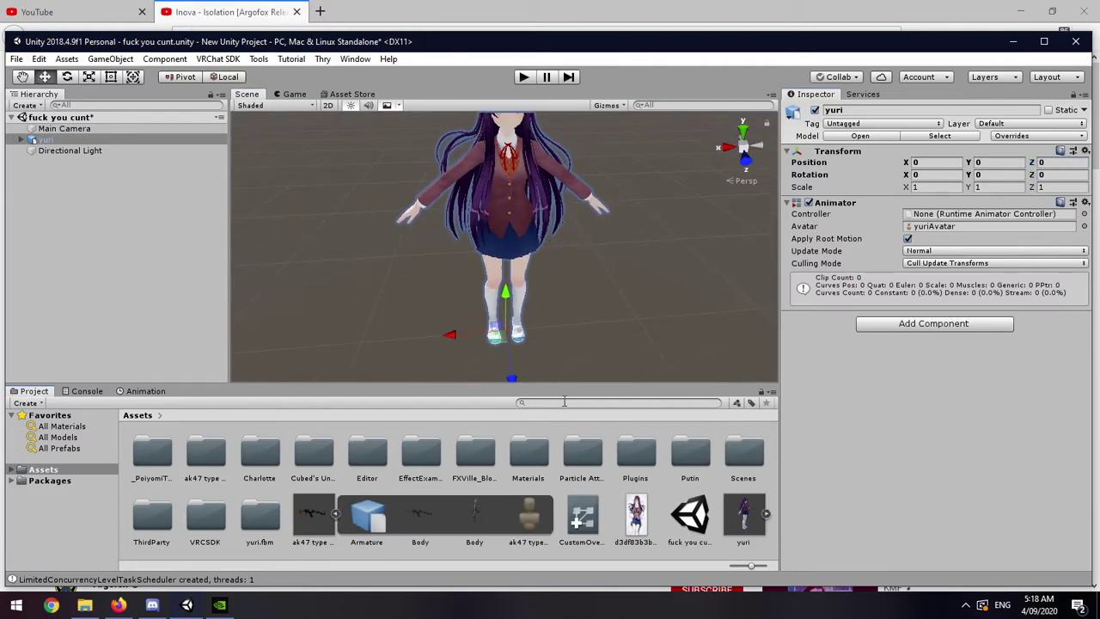
{"action": "left_click", "coordinate": [336, 514]}
{"action": "left_click_drag", "start_coordinate": [314, 514], "coordinate": [358, 246]}
{"action": "left_click", "coordinate": [935, 161]}
{"action": "type", "text": "0"}
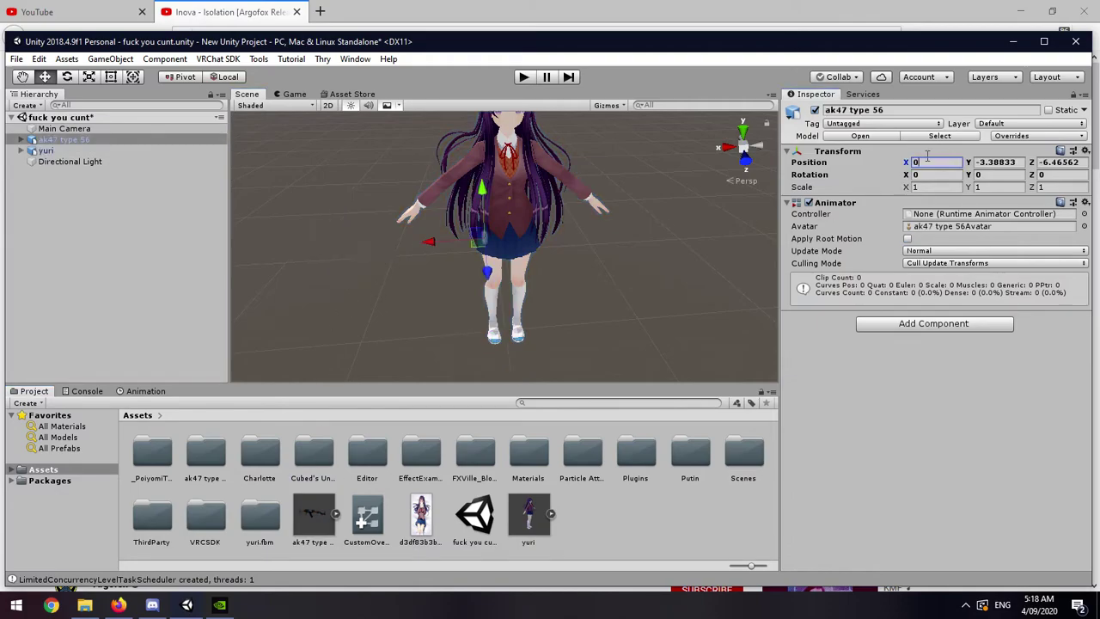
{"action": "left_click", "coordinate": [987, 161]}
{"action": "type", "text": "0"}
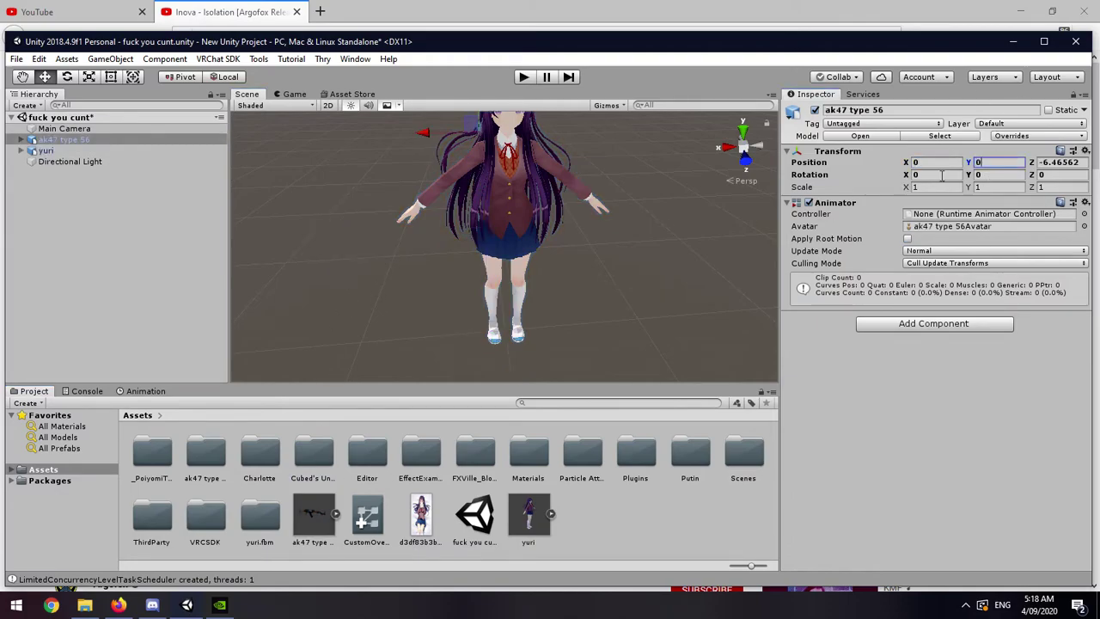
{"action": "left_click", "coordinate": [1056, 163]}
{"action": "type", "text": "0"}
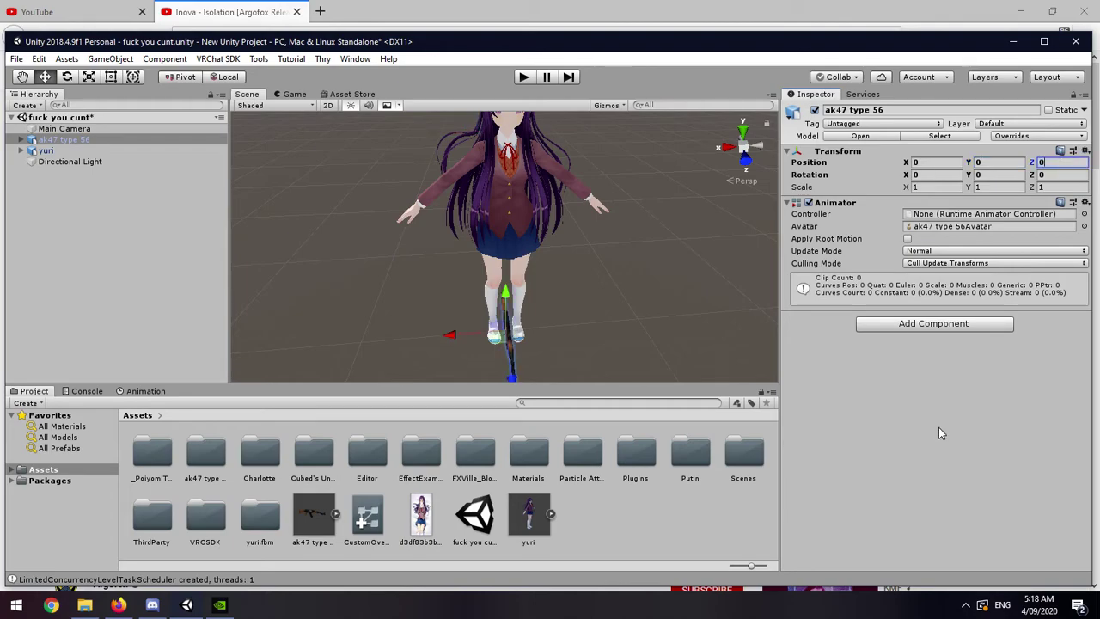
{"action": "left_click", "coordinate": [939, 427]}
Move the ak47 type 56 up to yuri's right hand, to about X 0.47 and Y 0.845
{"action": "left_click_drag", "start_coordinate": [558, 249], "coordinate": [679, 277], "text": "alt"}
{"action": "left_click_drag", "start_coordinate": [530, 268], "coordinate": [517, 200]}
{"action": "mouse_move", "coordinate": [501, 240]}
{"action": "left_mouse_down", "text": "alt"}
{"action": "mouse_move", "coordinate": [505, 223]}
{"action": "mouse_move", "coordinate": [491, 223]}
{"action": "left_mouse_up", "text": "alt"}
{"action": "left_click_drag", "start_coordinate": [425, 314], "coordinate": [430, 313]}
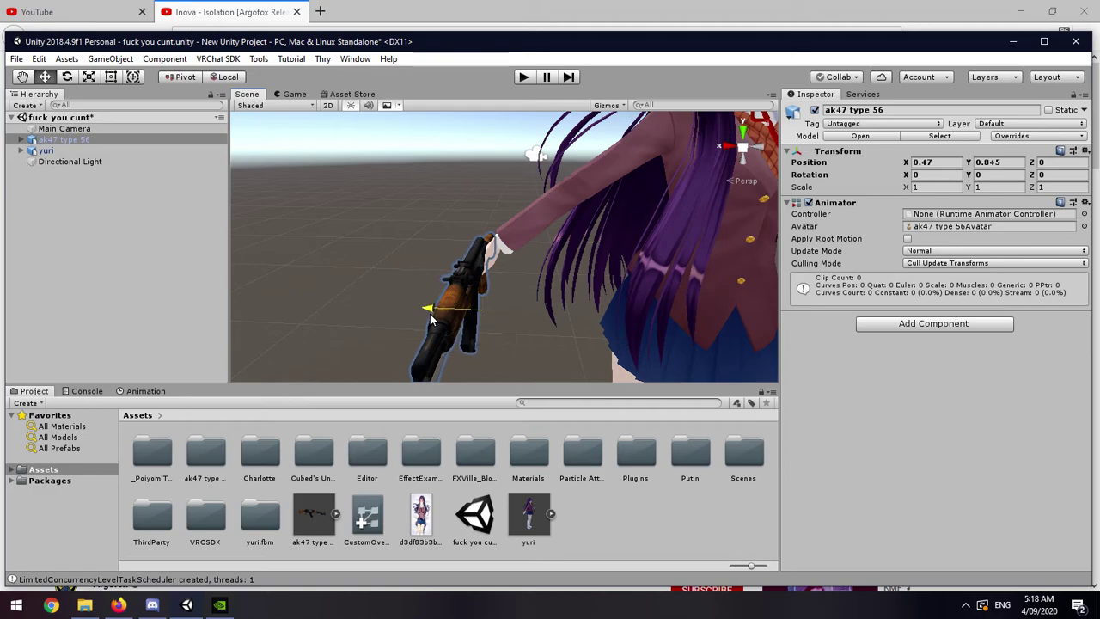
Rotate the ak47 type 56 at the right hand to about X 52, Y 47, Z 51
{"action": "left_click", "coordinate": [67, 76]}
{"action": "left_click_drag", "start_coordinate": [475, 363], "coordinate": [472, 368]}
{"action": "left_click_drag", "start_coordinate": [453, 327], "coordinate": [477, 252]}
Refine the rifle's fit in the right hand to position about 0.502, 0.921, -0.103 and rotation about 60.8, 105.5, 101.4
{"action": "left_click", "coordinate": [47, 79]}
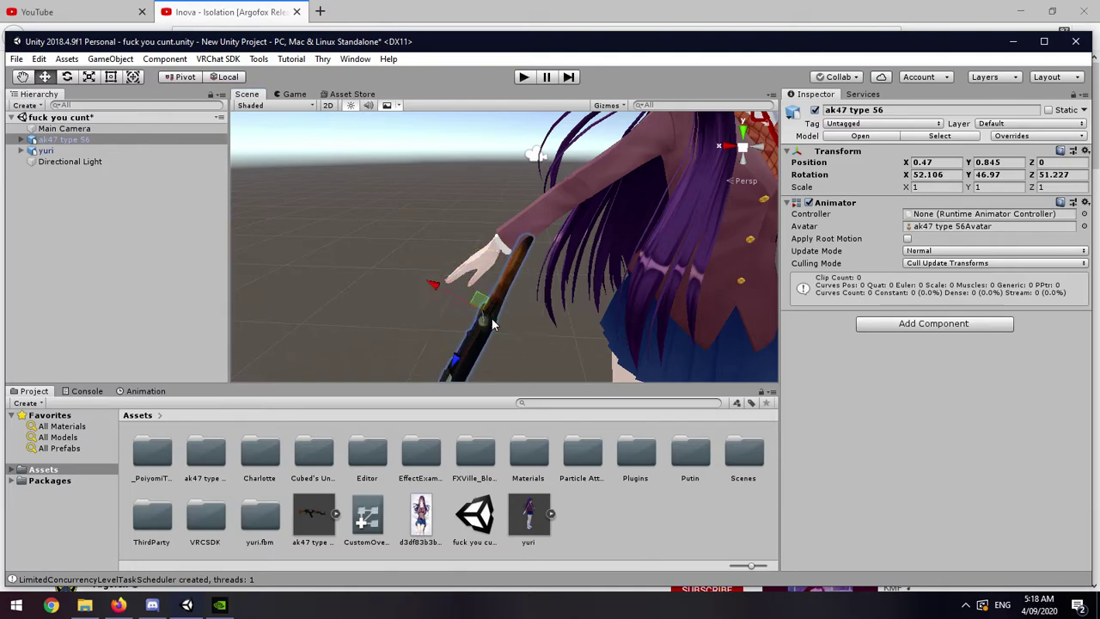
{"action": "left_click_drag", "start_coordinate": [445, 288], "coordinate": [431, 274]}
{"action": "right_click_drag", "start_coordinate": [473, 294], "coordinate": [666, 320]}
{"action": "key", "text": "s"}
{"action": "mouse_move", "coordinate": [516, 293]}
{"action": "left_mouse_down"}
{"action": "mouse_move", "coordinate": [498, 274]}
{"action": "mouse_move", "coordinate": [516, 269]}
{"action": "mouse_move", "coordinate": [528, 282]}
{"action": "mouse_move", "coordinate": [520, 292]}
{"action": "left_mouse_up"}
{"action": "left_click", "coordinate": [67, 77]}
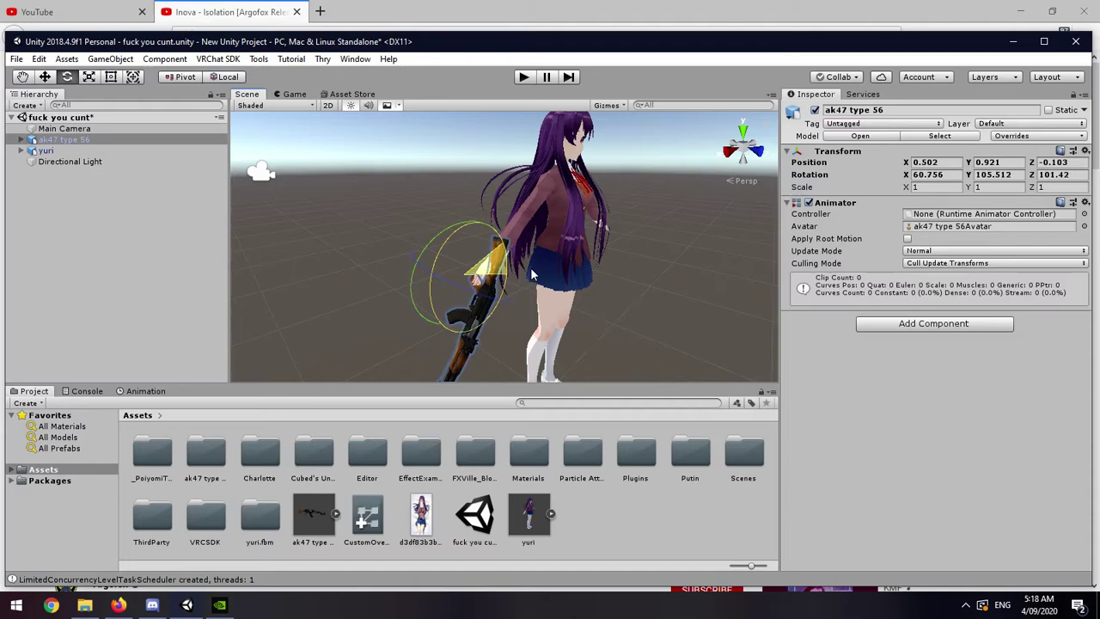
{"action": "left_click", "coordinate": [53, 77]}
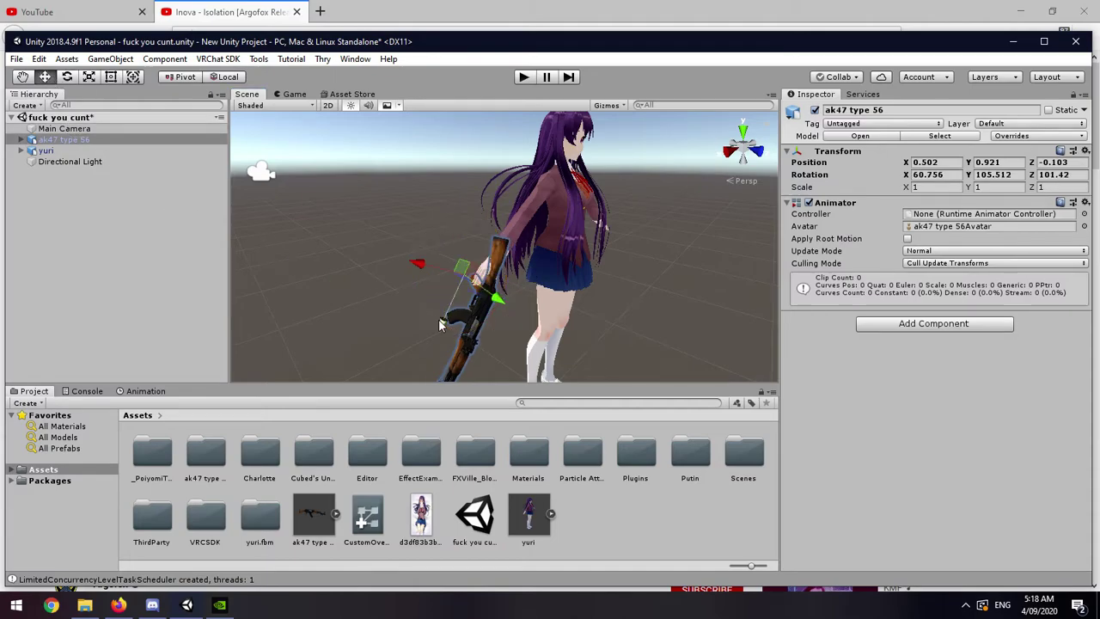
{"action": "left_click_drag", "start_coordinate": [443, 324], "coordinate": [446, 319]}
{"action": "left_click", "coordinate": [385, 299]}
Select the yuri model and expand its Armature and Hips in the hierarchy
{"action": "scroll", "coordinate": [516, 283], "scroll_direction": "up", "scroll_amount": 3}
{"action": "right_click_drag", "start_coordinate": [684, 275], "coordinate": [501, 261]}
{"action": "key", "text": "s"}
{"action": "key", "text": "w"}
{"action": "key", "text": "s"}
{"action": "left_click_drag", "start_coordinate": [501, 261], "coordinate": [497, 262], "text": "alt"}
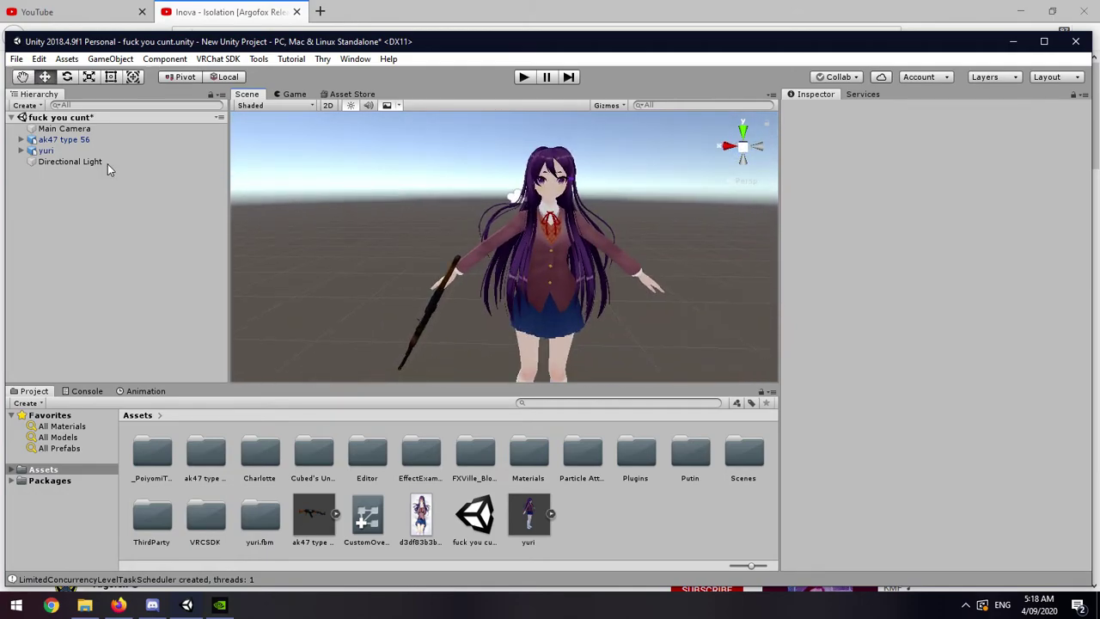
{"action": "left_click", "coordinate": [484, 258]}
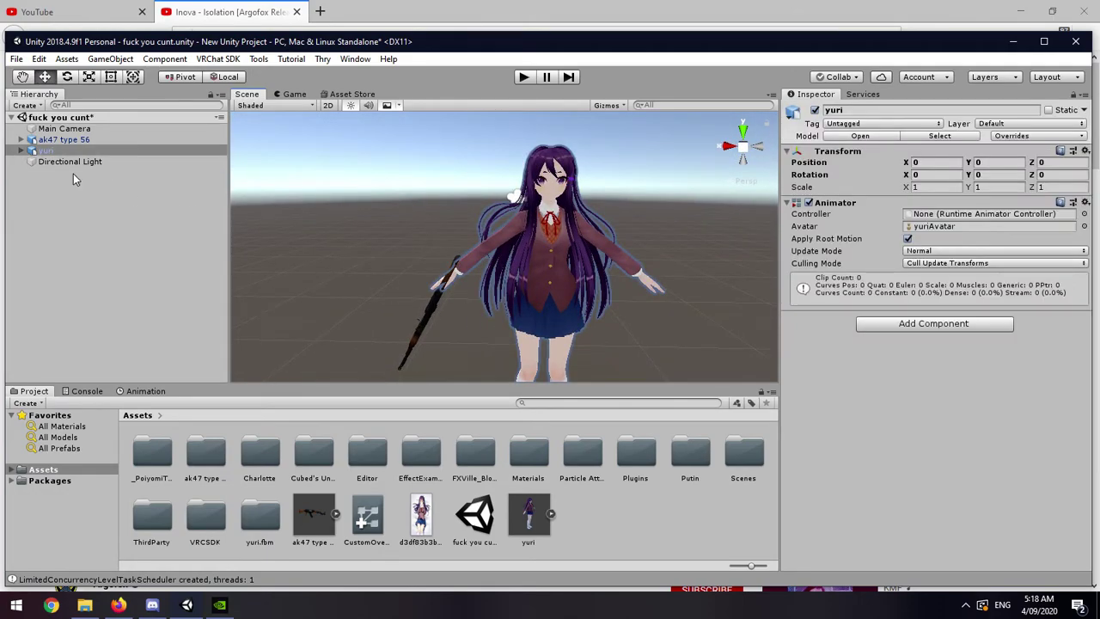
{"action": "left_click", "coordinate": [22, 151]}
{"action": "left_click", "coordinate": [31, 161]}
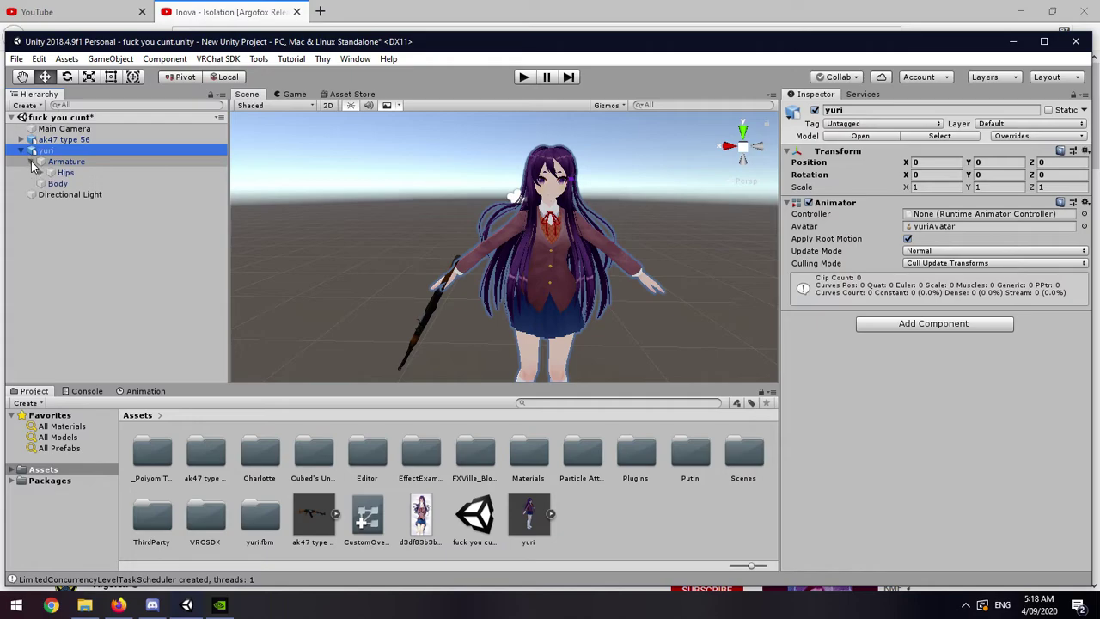
{"action": "left_click", "coordinate": [40, 173]}
{"action": "scroll", "coordinate": [51, 358], "scroll_direction": "down", "scroll_amount": 5}
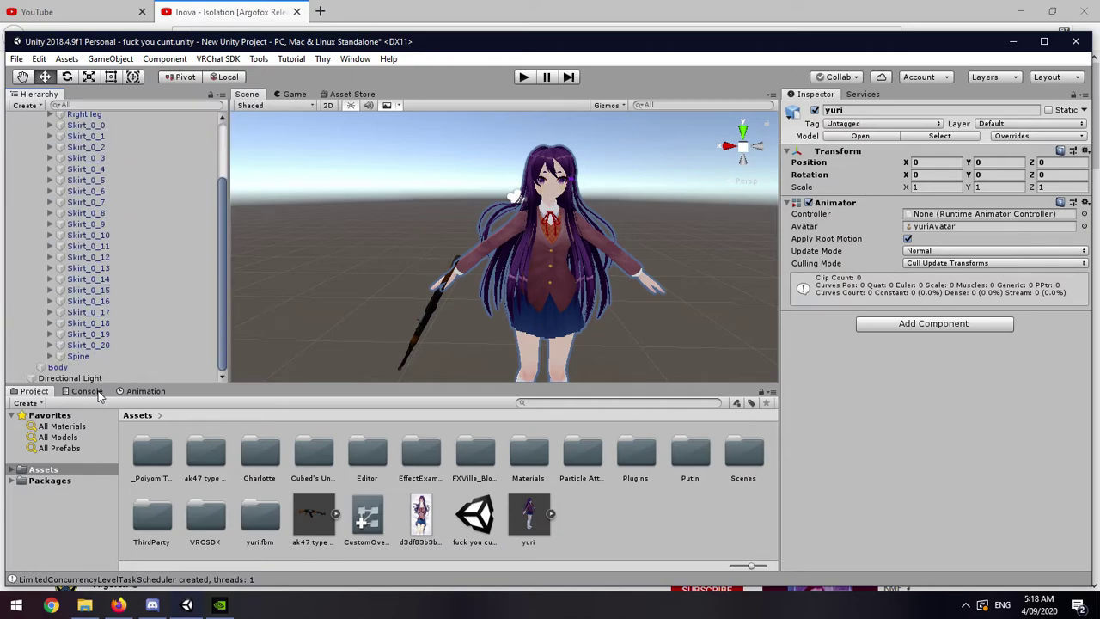
Expand yuri's bone chain from Spine and Chest through the right shoulder, arm and elbow to the Right wrist's children
{"action": "left_click", "coordinate": [49, 356]}
{"action": "left_click", "coordinate": [59, 355]}
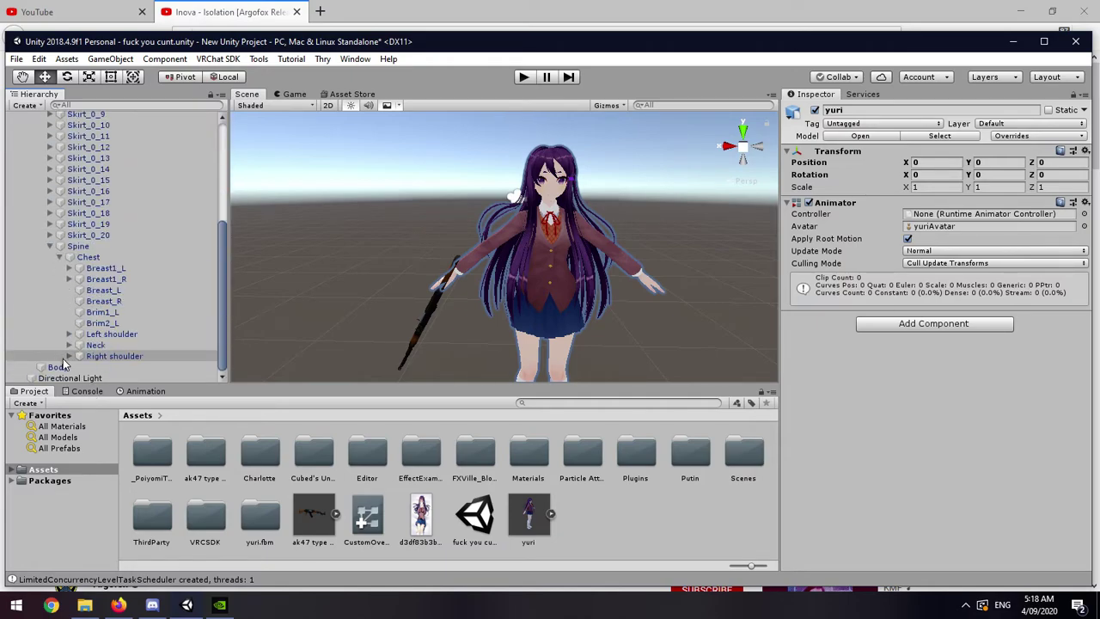
{"action": "left_click", "coordinate": [70, 357]}
{"action": "left_click", "coordinate": [79, 357]}
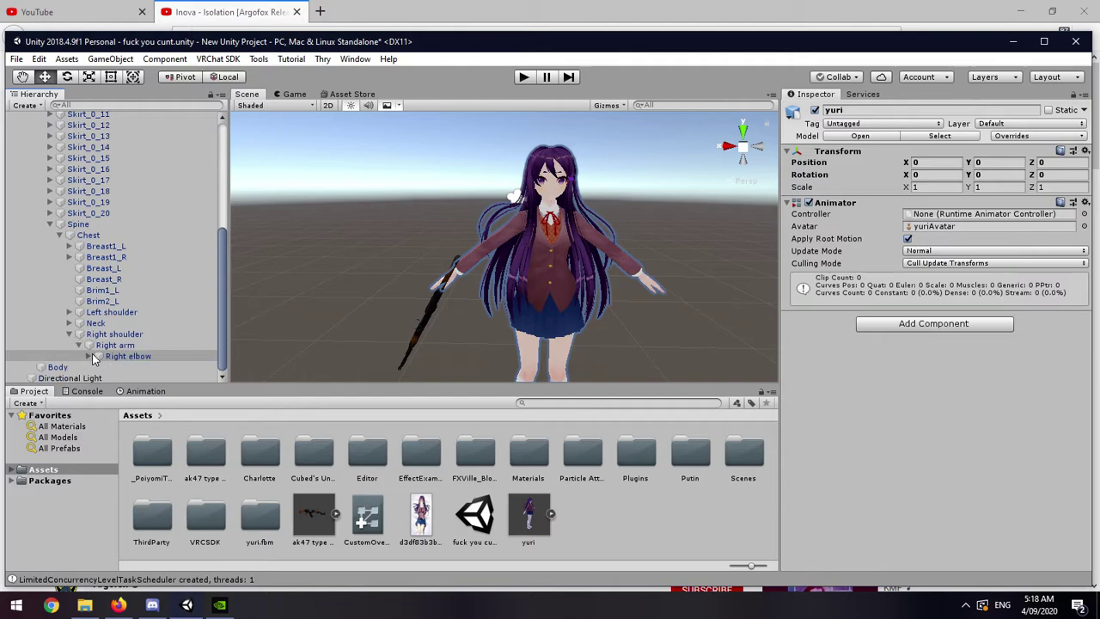
{"action": "left_click", "coordinate": [89, 357]}
{"action": "left_click", "coordinate": [98, 356]}
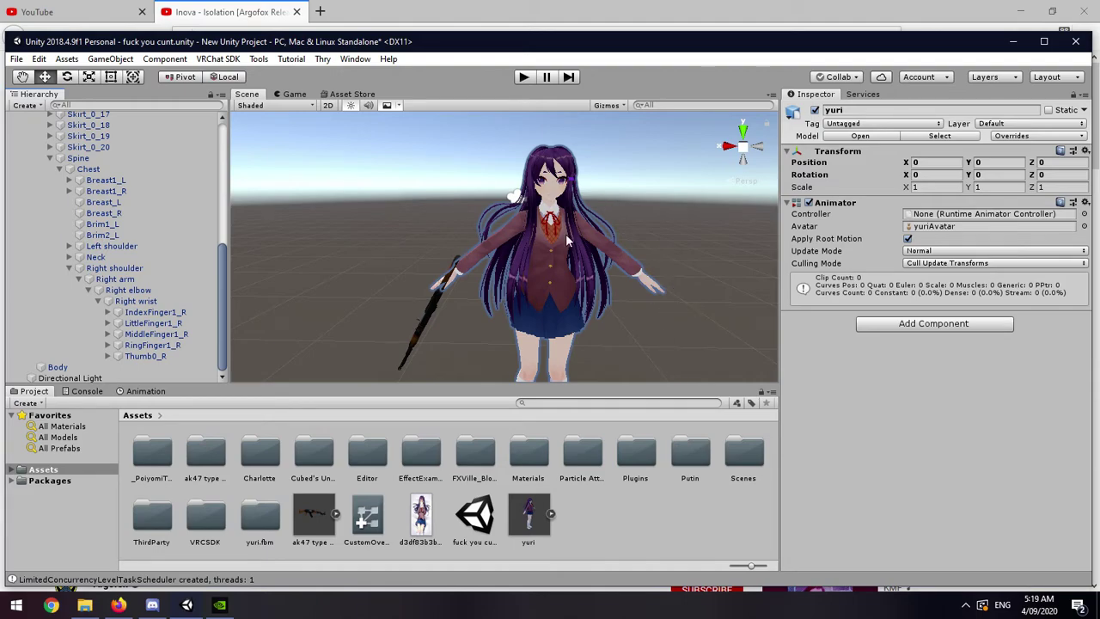
Make the ak47 type 56 a child of yuri's Right wrist bone
{"action": "scroll", "coordinate": [94, 262], "scroll_direction": "up", "scroll_amount": 4}
{"action": "scroll", "coordinate": [110, 311], "scroll_direction": "down", "scroll_amount": 4}
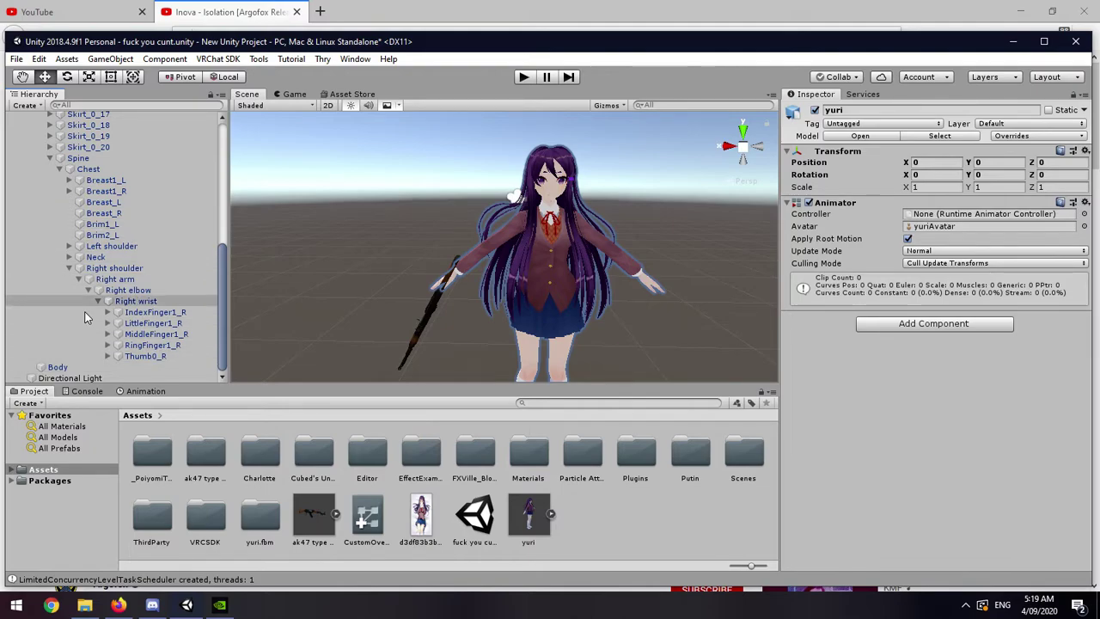
{"action": "scroll", "coordinate": [155, 247], "scroll_direction": "up", "scroll_amount": 5}
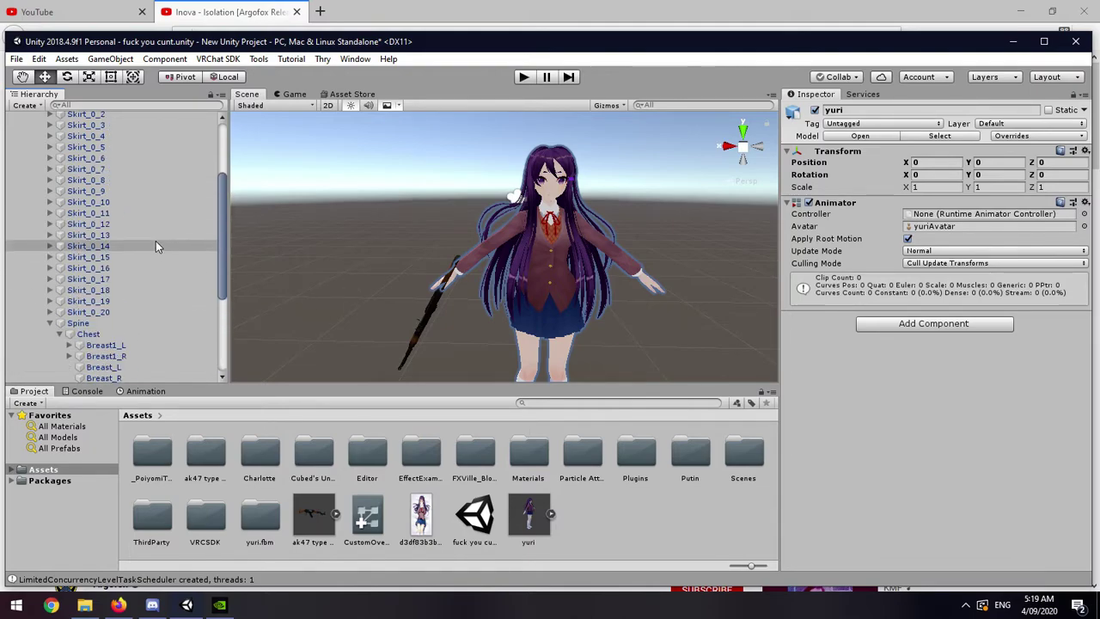
{"action": "scroll", "coordinate": [129, 215], "scroll_direction": "up", "scroll_amount": 3}
{"action": "mouse_move", "coordinate": [88, 139]}
{"action": "left_mouse_down"}
{"action": "mouse_move", "coordinate": [140, 359]}
{"action": "mouse_move", "coordinate": [128, 384]}
{"action": "mouse_move", "coordinate": [139, 306]}
{"action": "left_mouse_up"}
Duplicate the yuri model with its rifle and deactivate the original yuri
{"action": "scroll", "coordinate": [40, 146], "scroll_direction": "up", "scroll_amount": 5}
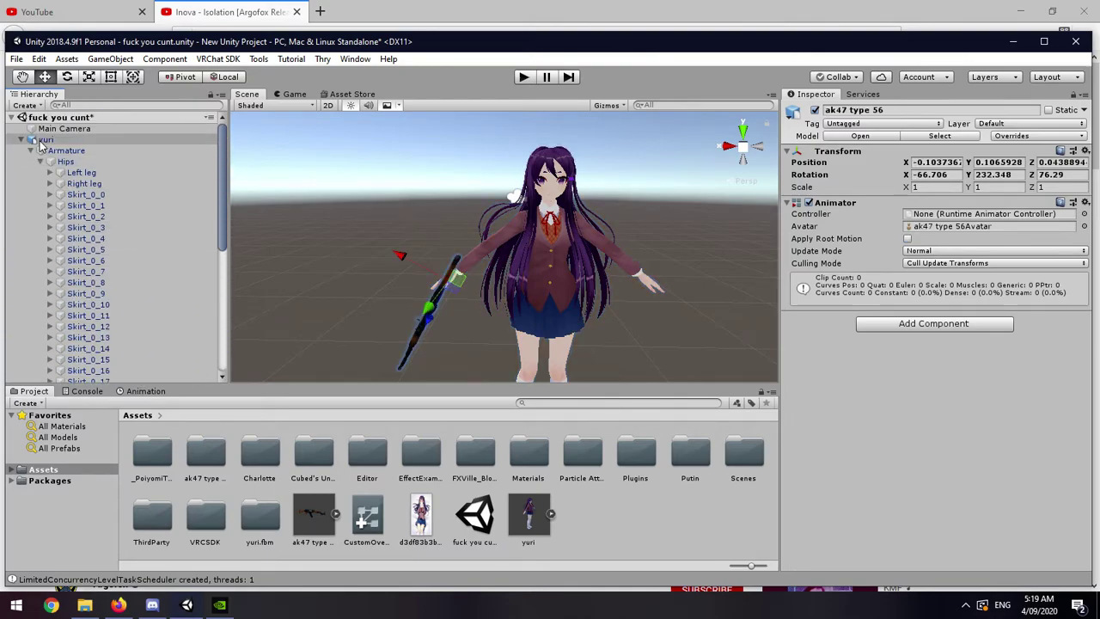
{"action": "left_click", "coordinate": [21, 139]}
{"action": "left_click", "coordinate": [61, 140]}
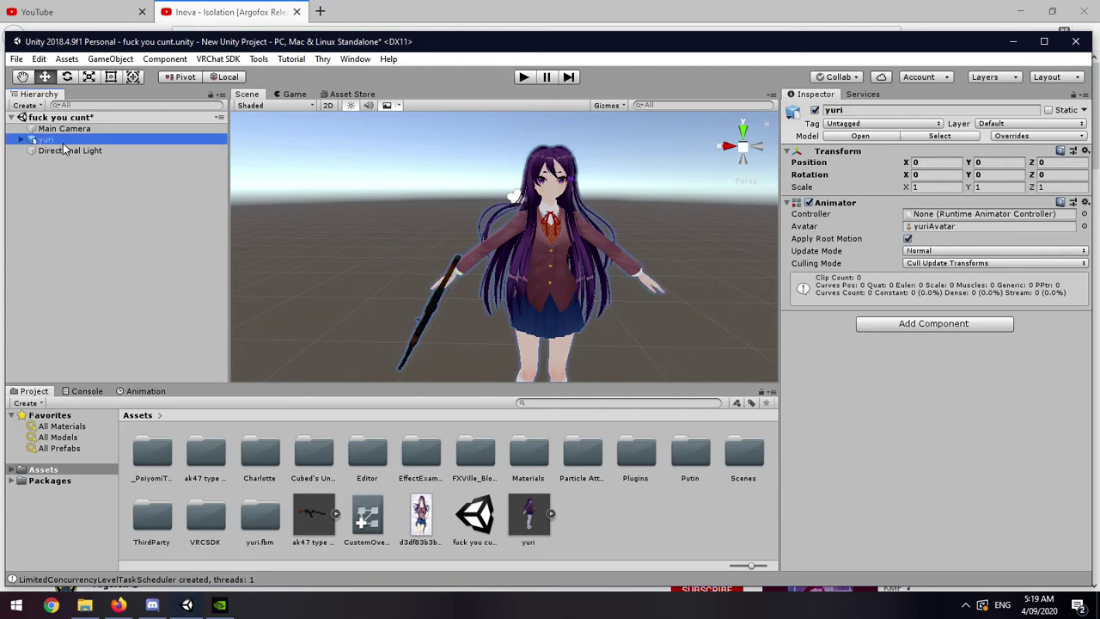
{"action": "key", "text": "ctrl+d"}
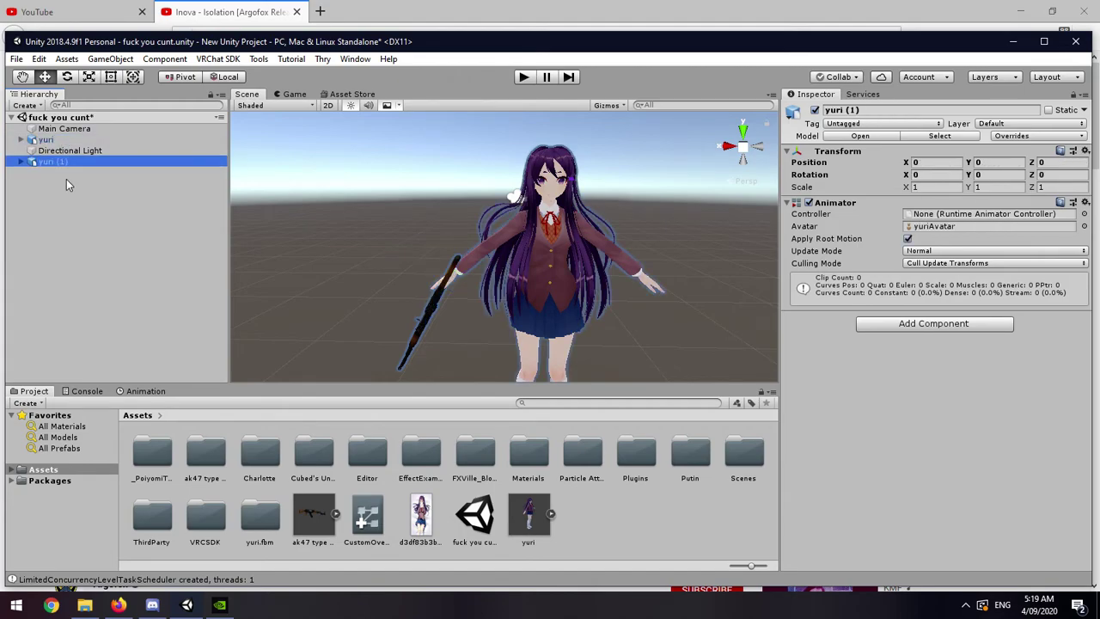
{"action": "left_click", "coordinate": [26, 142]}
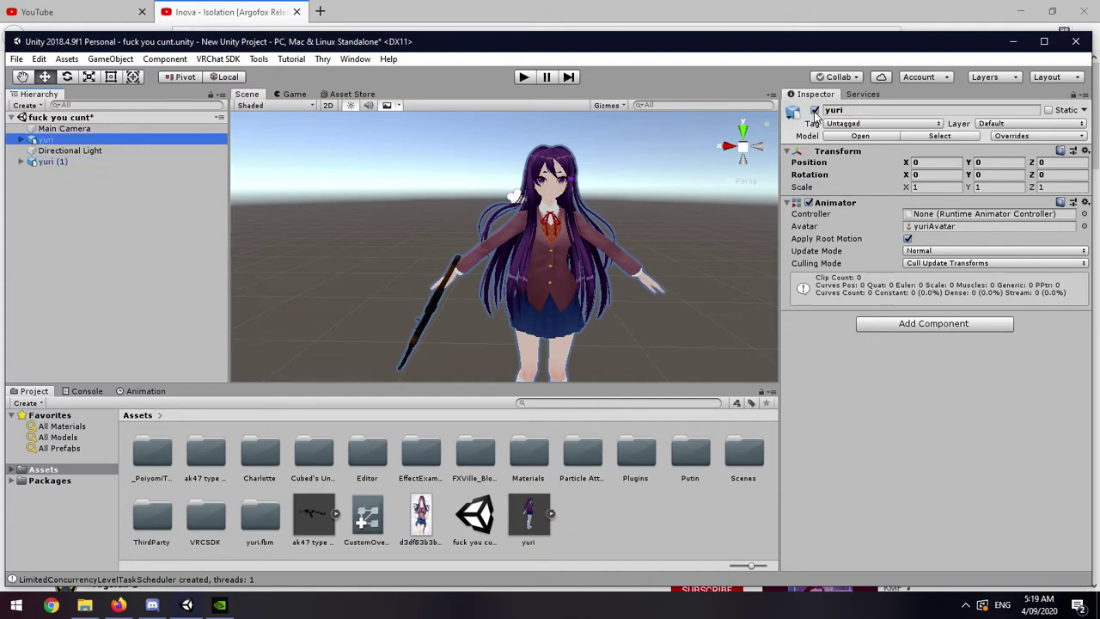
Select the duplicate yuri (1) and expand its hierarchy through Armature and Hips
{"action": "left_click", "coordinate": [58, 163]}
{"action": "left_click", "coordinate": [21, 162]}
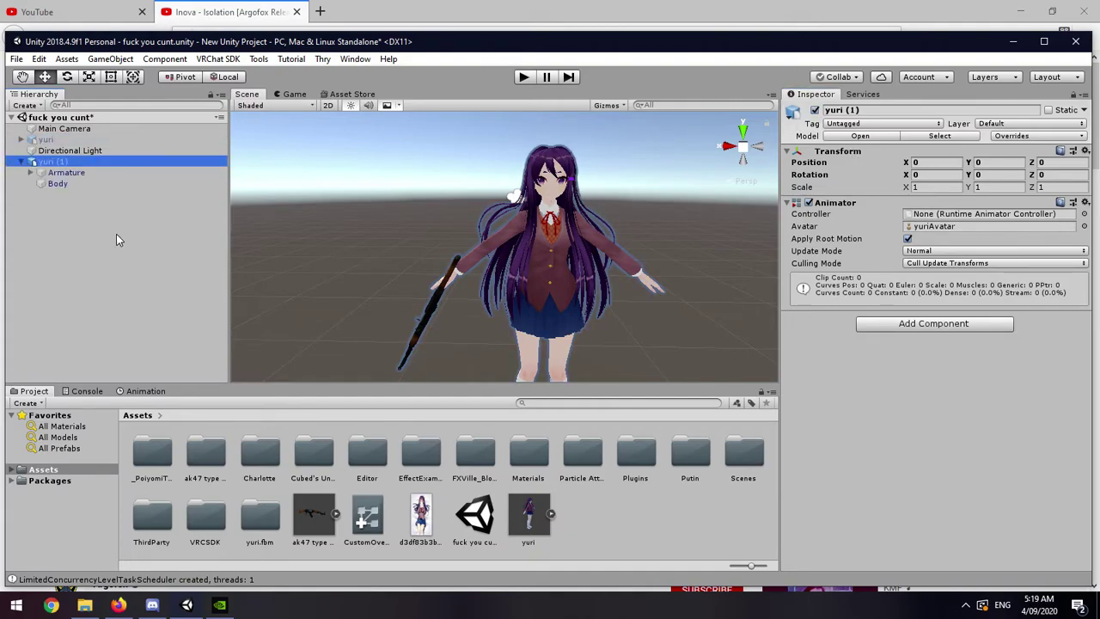
{"action": "left_click", "coordinate": [31, 173]}
{"action": "left_click", "coordinate": [40, 183]}
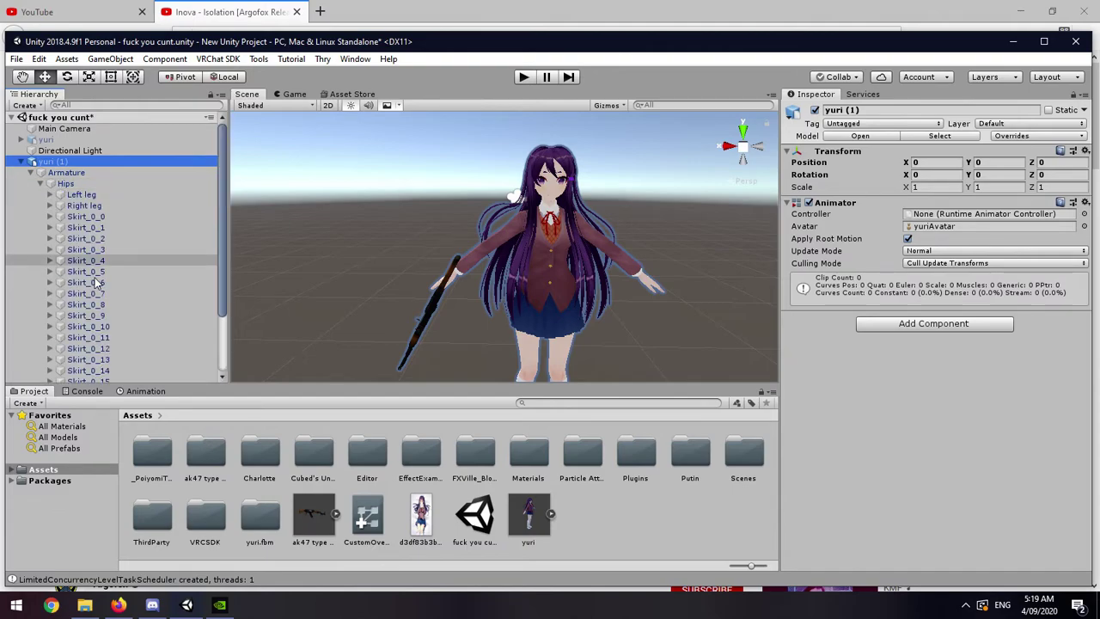
{"action": "scroll", "coordinate": [129, 299], "scroll_direction": "down", "scroll_amount": 3}
{"action": "scroll", "coordinate": [86, 215], "scroll_direction": "up", "scroll_amount": 3}
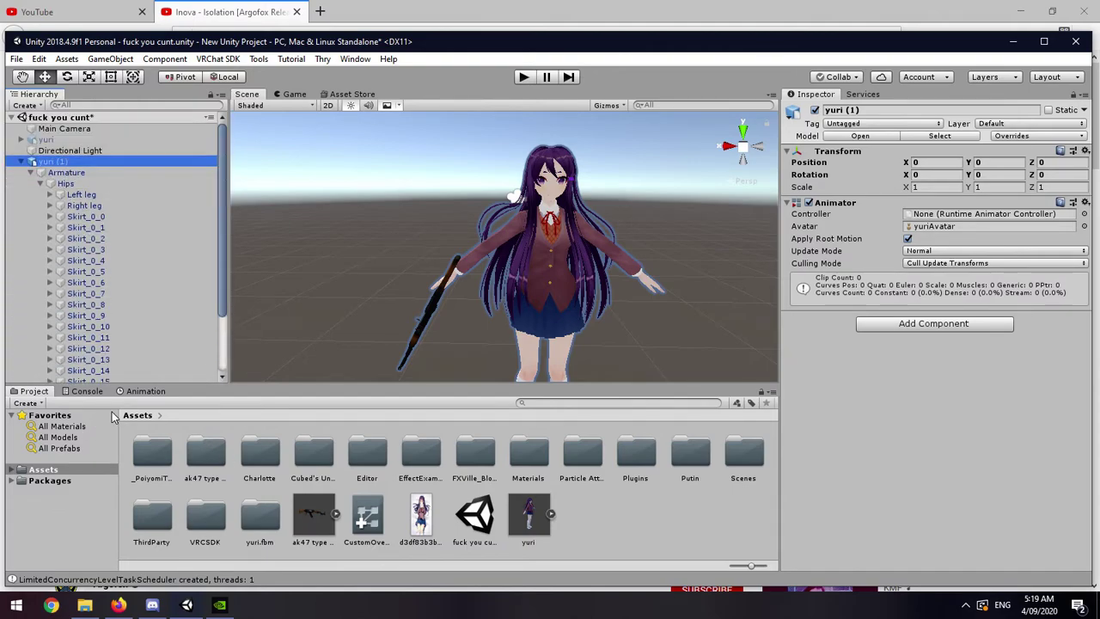
Create an animation clip for yuri (1) and save it in Assets as "You're a fucking cunt.anim"
{"action": "left_click", "coordinate": [146, 392]}
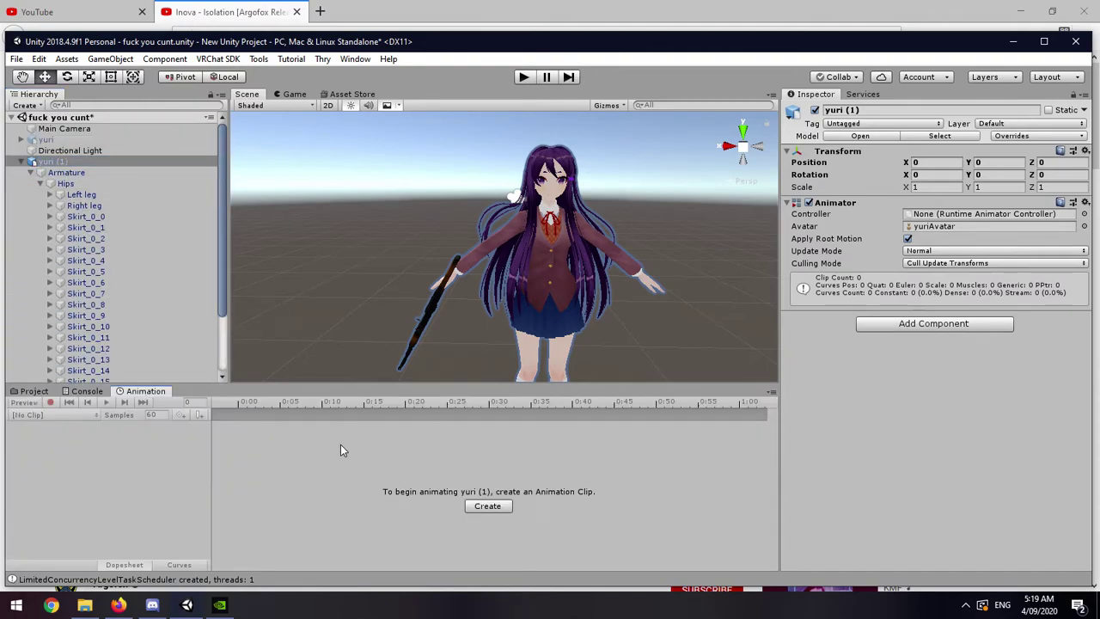
{"action": "left_click", "coordinate": [497, 506]}
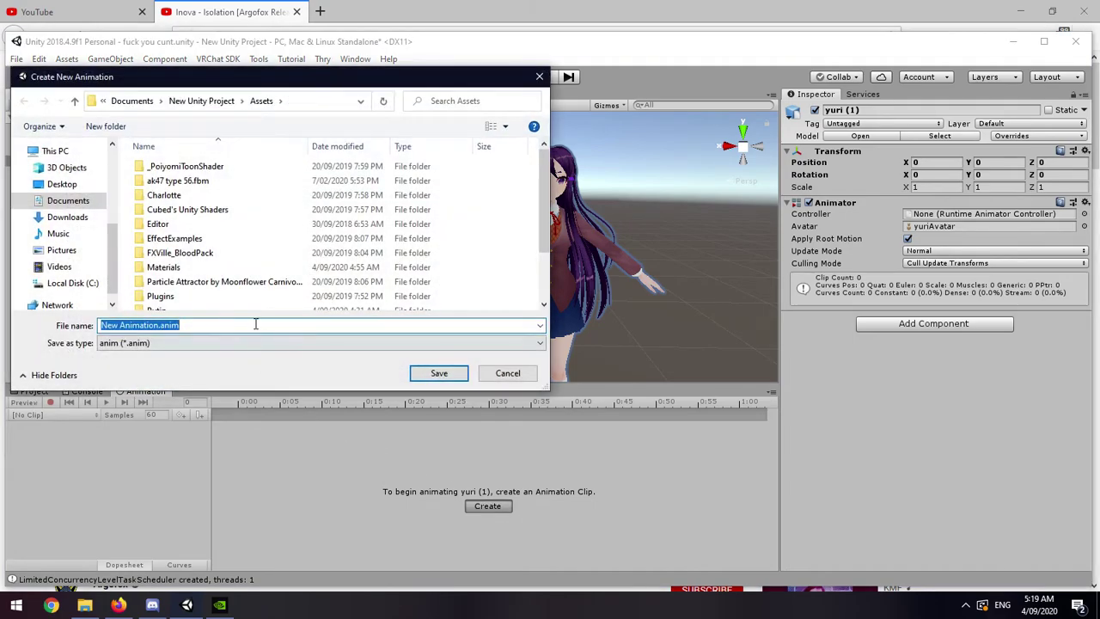
{"action": "left_click", "coordinate": [153, 326]}
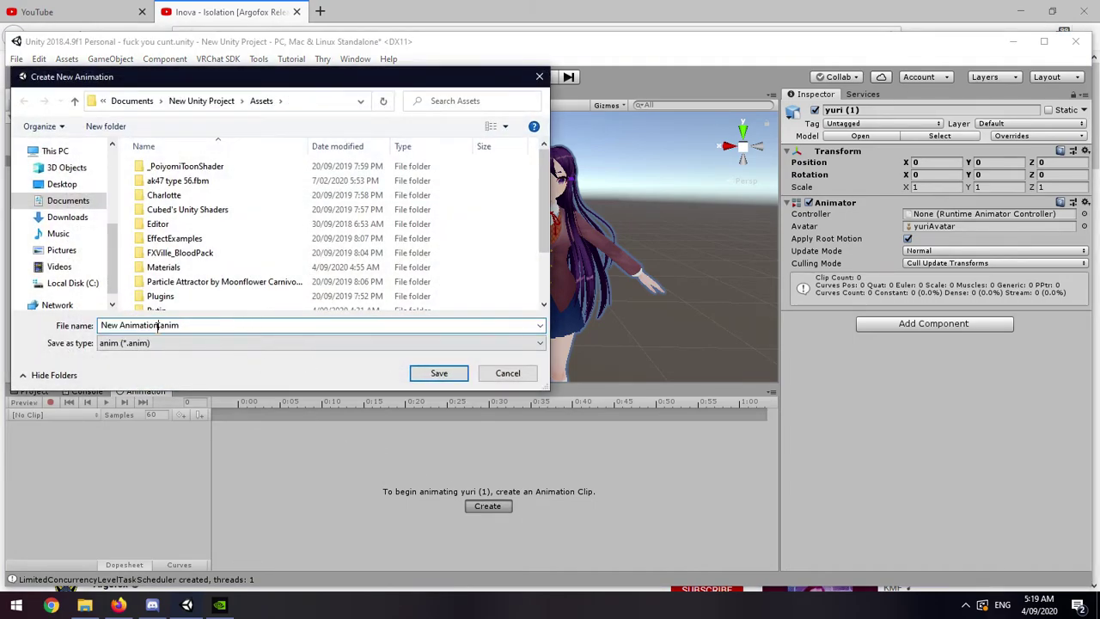
{"action": "key", "text": "BackSpace"}
{"action": "key", "text": "BackSpace"}
{"action": "key", "text": "BackSpace"}
{"action": "key", "text": "BackSpace"}
{"action": "key", "text": "BackSpace"}
{"action": "key", "text": "BackSpace"}
{"action": "key", "text": "BackSpace"}
{"action": "key", "text": "BackSpace"}
{"action": "key", "text": "BackSpace"}
{"action": "key", "text": "BackSpace"}
{"action": "key", "text": "BackSpace"}
{"action": "key", "text": "BackSpace"}
{"action": "type", "text": "You're r"}
{"action": "type", "text": " fucking a cu"}
{"action": "type", "text": "nt"}
{"action": "key", "text": "BackSpace"}
{"action": "key", "text": "BackSpace"}
{"action": "key", "text": "BackSpace"}
{"action": "key", "text": "BackSpace"}
{"action": "key", "text": "BackSpace"}
{"action": "key", "text": "BackSpace"}
{"action": "key", "text": "BackSpace"}
{"action": "key", "text": "BackSpace"}
{"action": "key", "text": "BackSpace"}
{"action": "key", "text": "BackSpace"}
{"action": "key", "text": "BackSpace"}
{"action": "key", "text": "BackSpace"}
{"action": "key", "text": "BackSpace"}
{"action": "key", "text": "BackSpace"}
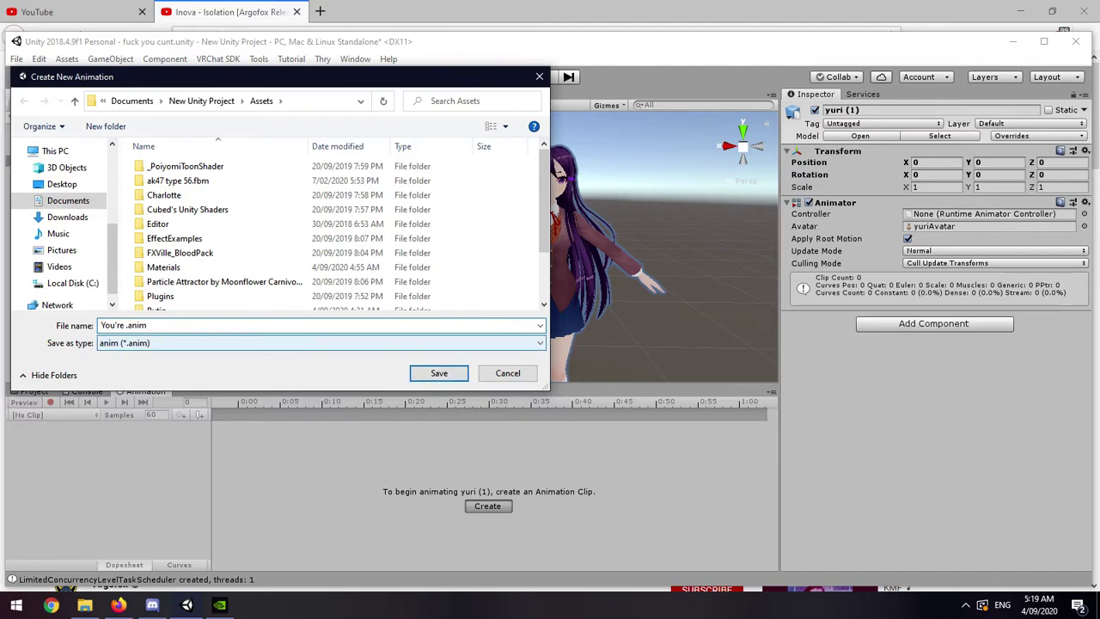
{"action": "type", "text": "a fucking cunt"}
{"action": "left_click", "coordinate": [443, 375]}
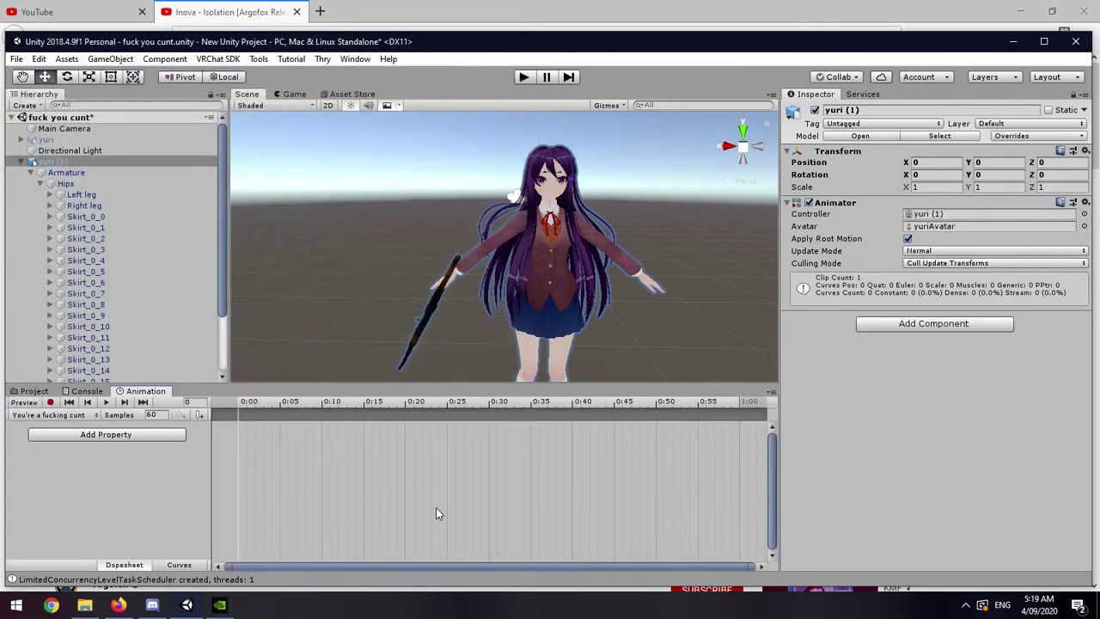
{"action": "left_click", "coordinate": [142, 435]}
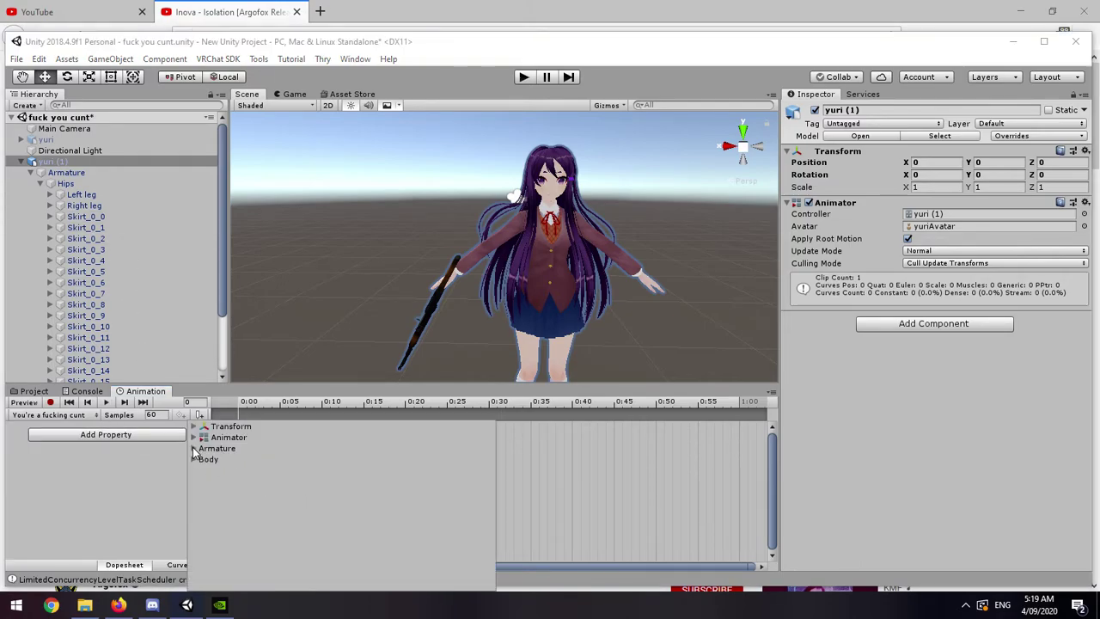
{"action": "left_click", "coordinate": [132, 474]}
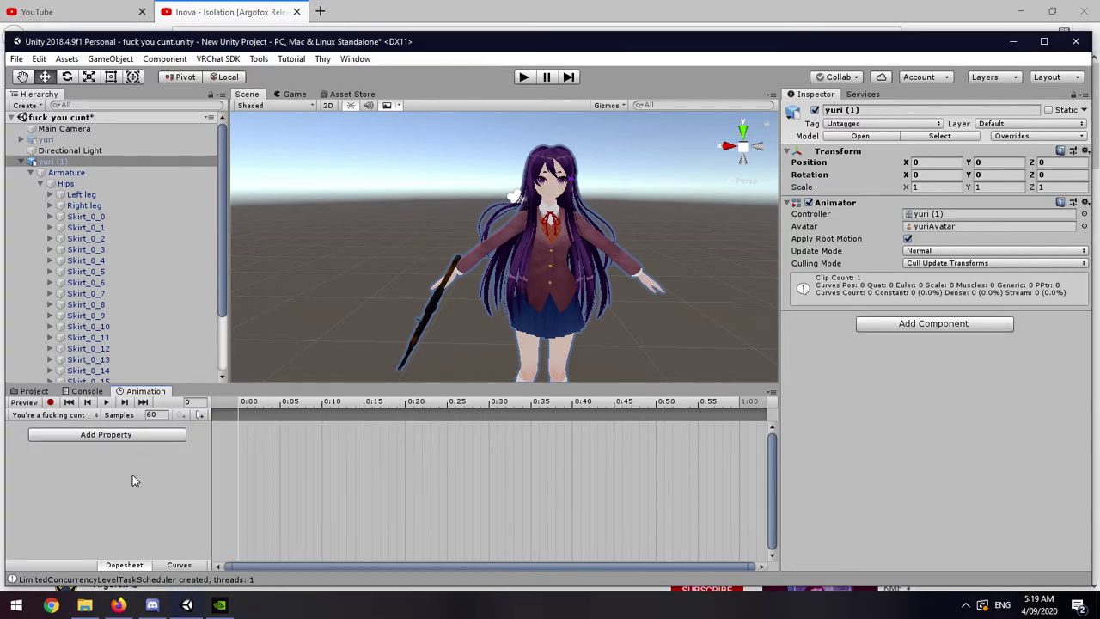
Start adding a property to the animation clip and expand its hierarchy through Armature, Hips, Spine and Chest
{"action": "left_click", "coordinate": [151, 435]}
{"action": "left_click", "coordinate": [194, 447]}
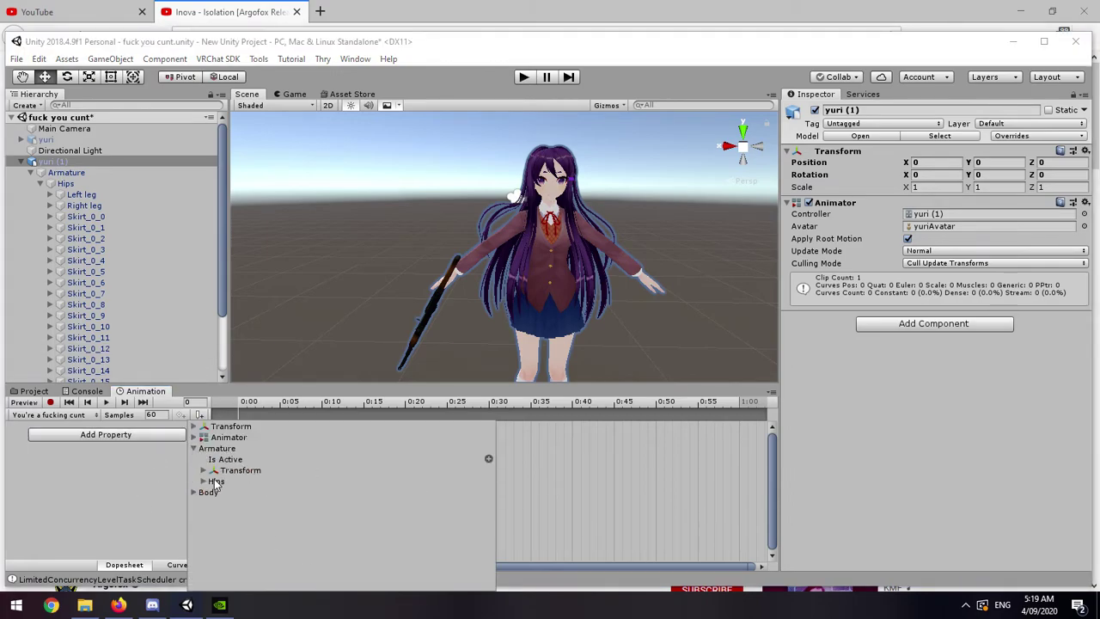
{"action": "left_click", "coordinate": [203, 482]}
{"action": "scroll", "coordinate": [251, 514], "scroll_direction": "down", "scroll_amount": 3}
{"action": "scroll", "coordinate": [252, 520], "scroll_direction": "down", "scroll_amount": 2}
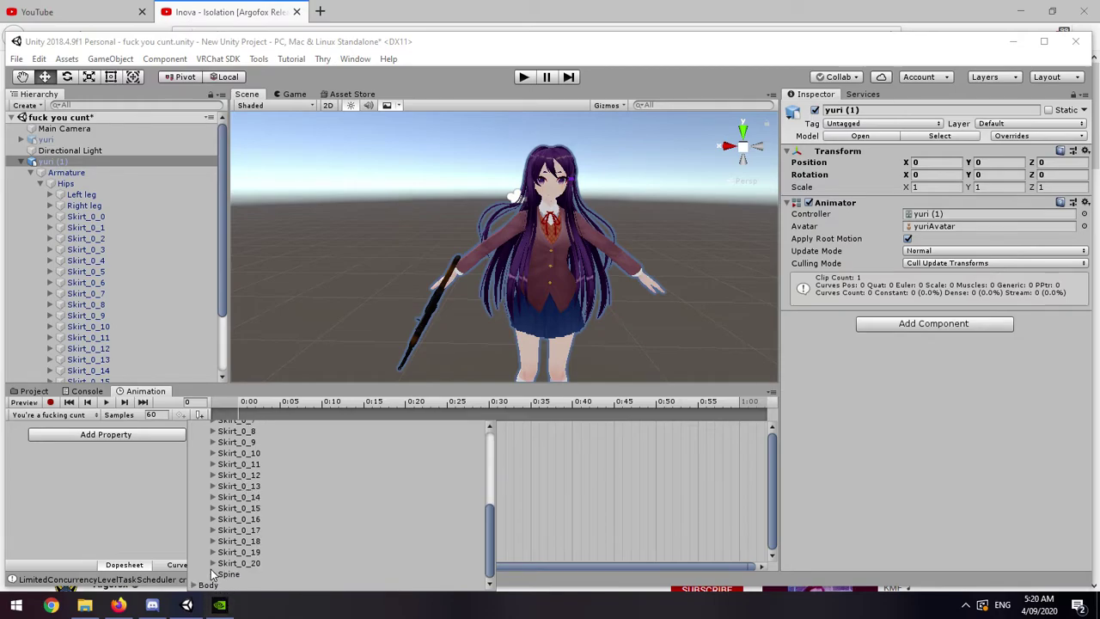
{"action": "left_click", "coordinate": [213, 575]}
{"action": "scroll", "coordinate": [214, 576], "scroll_direction": "down", "scroll_amount": 1}
{"action": "left_click", "coordinate": [223, 575]}
{"action": "scroll", "coordinate": [224, 576], "scroll_direction": "down", "scroll_amount": 3}
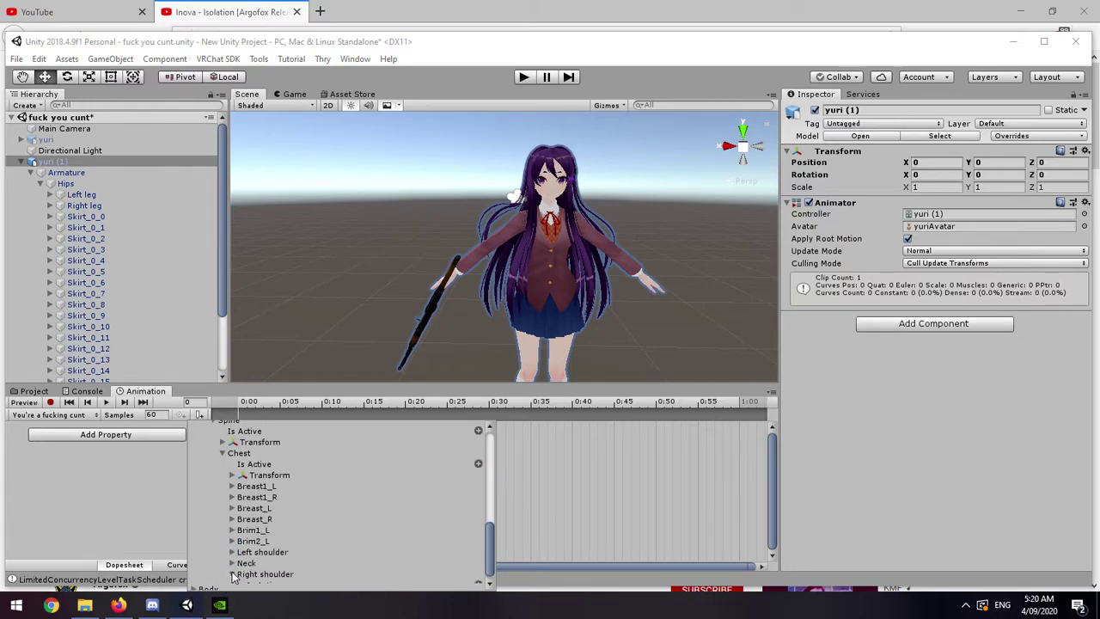
Expand Right shoulder down to Right wrist and add the ak47 type 56's Is Active property to the clip
{"action": "left_click", "coordinate": [233, 574]}
{"action": "scroll", "coordinate": [233, 574], "scroll_direction": "down", "scroll_amount": 1}
{"action": "left_click", "coordinate": [243, 573]}
{"action": "left_click", "coordinate": [251, 573]}
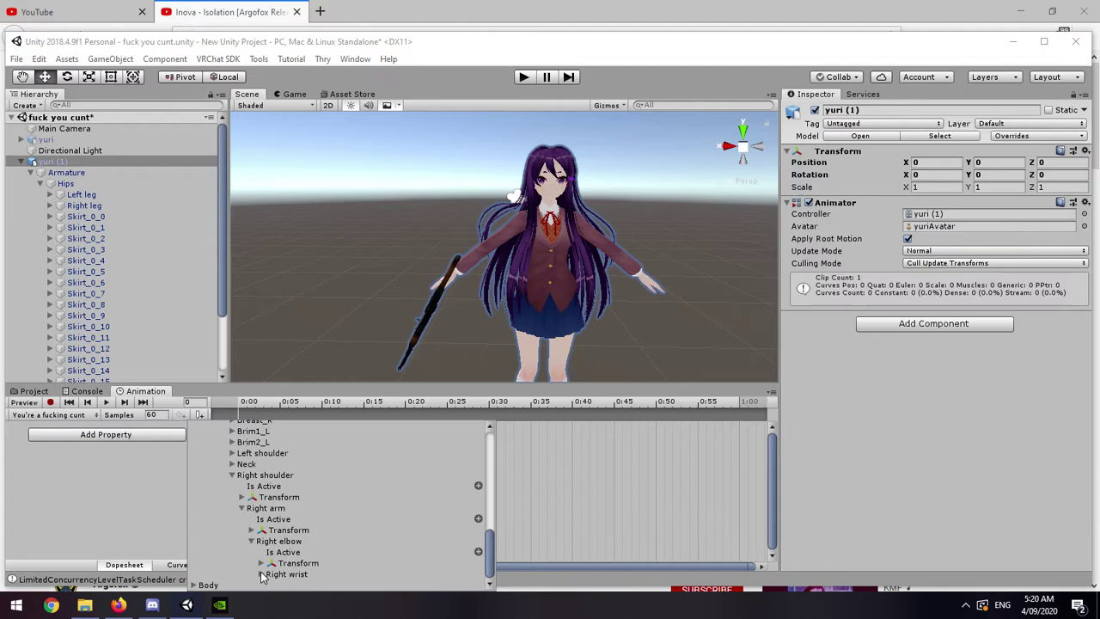
{"action": "left_click", "coordinate": [260, 573]}
{"action": "left_click", "coordinate": [278, 576]}
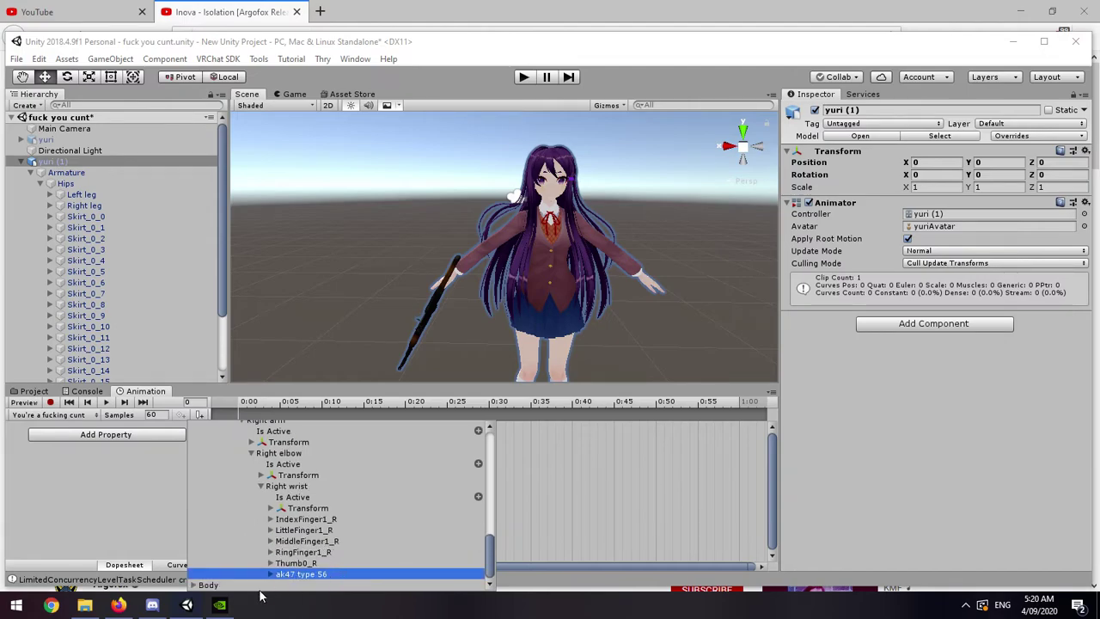
{"action": "left_click", "coordinate": [271, 574]}
{"action": "left_click", "coordinate": [478, 541]}
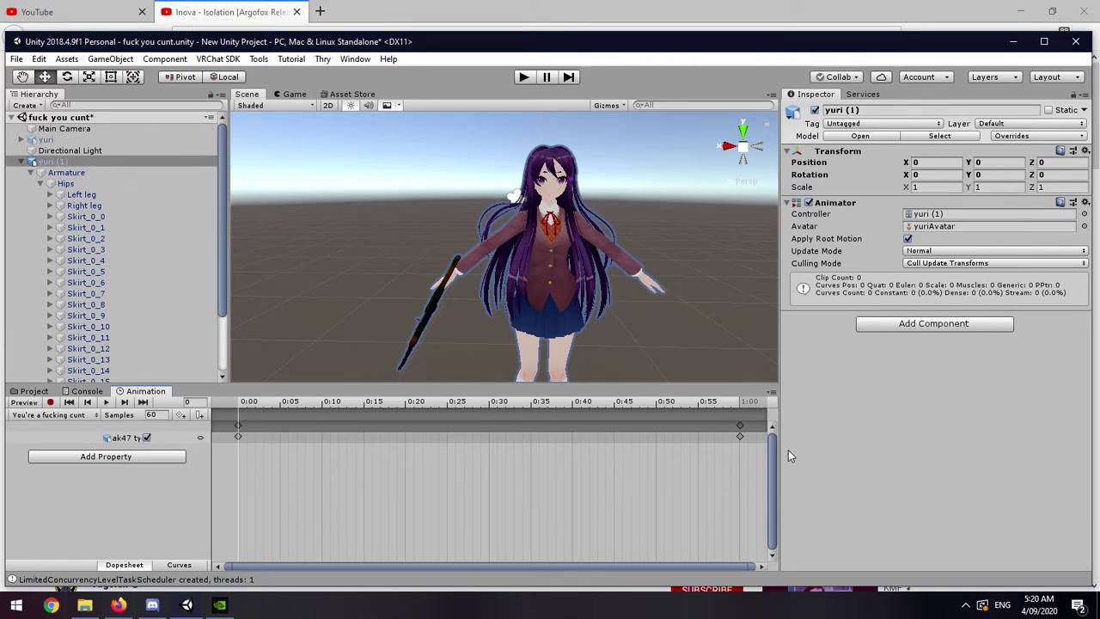
Delete the ak47 keyframe at 1:00 and place a keyframe at frame 1 instead
{"action": "left_click", "coordinate": [739, 425]}
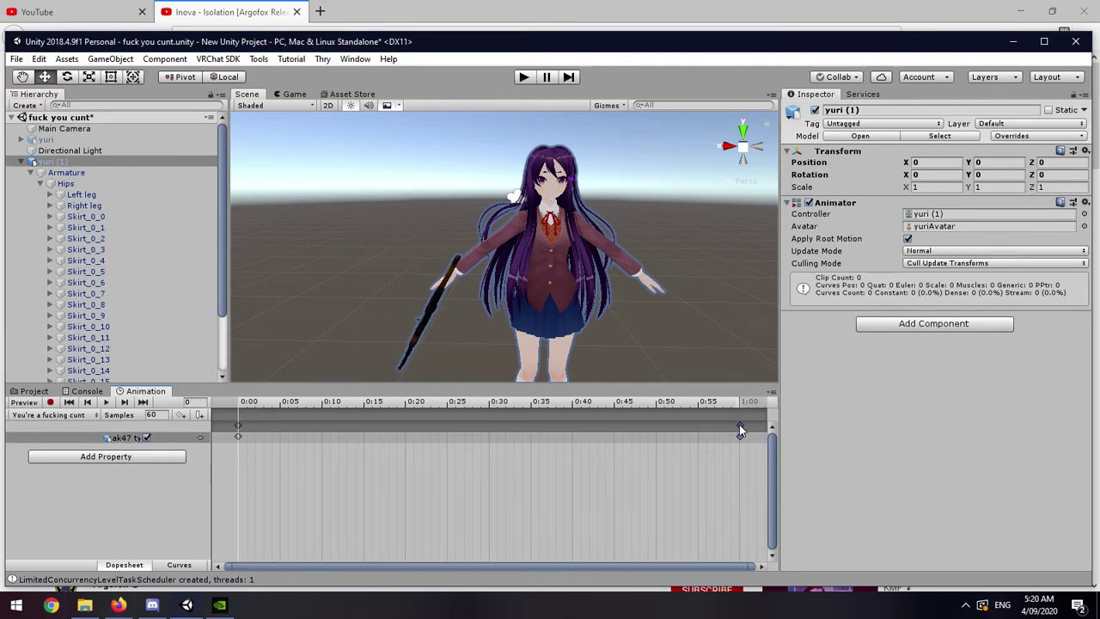
{"action": "key", "text": "Delete"}
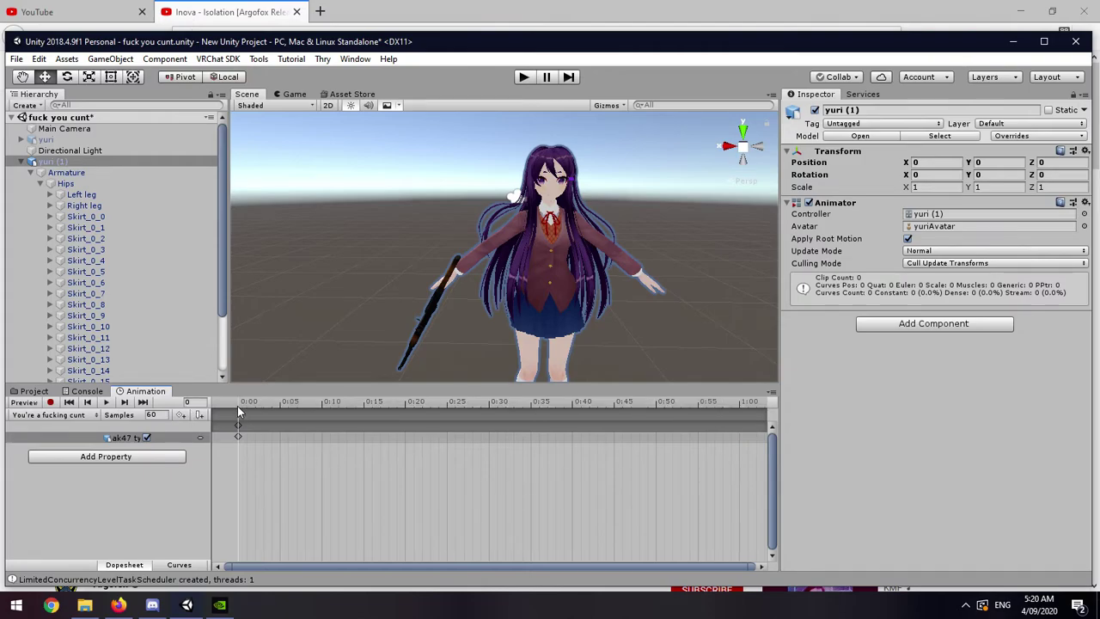
{"action": "left_click_drag", "start_coordinate": [238, 407], "coordinate": [245, 407]}
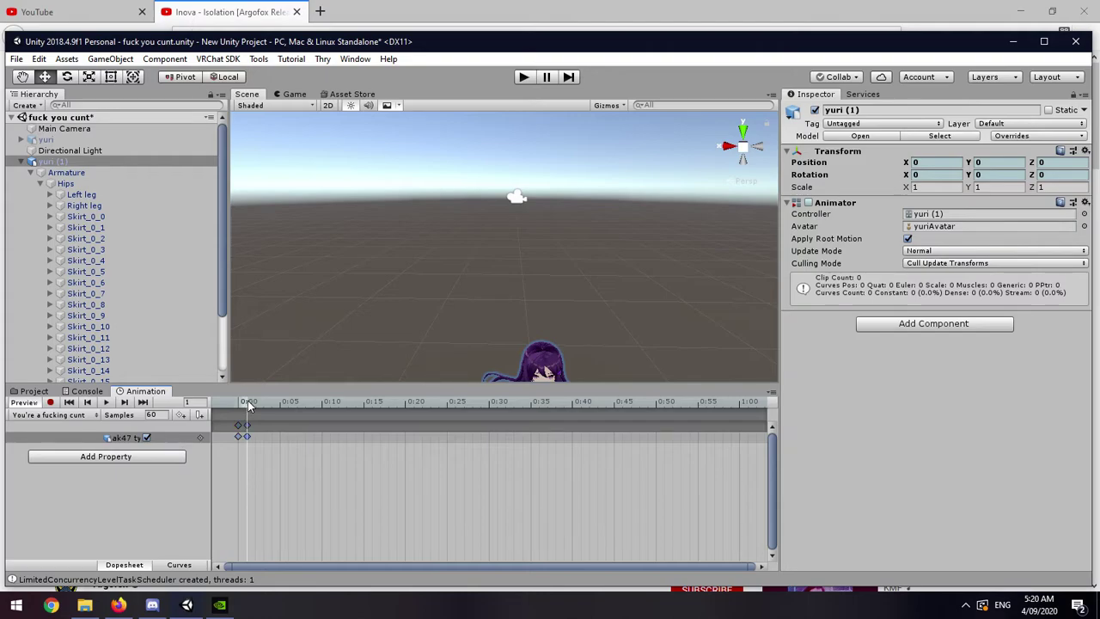
Preview the clip at frame 0 and examine the avatar while toggling the ak47's active state off and on
{"action": "left_click_drag", "start_coordinate": [249, 406], "coordinate": [236, 404]}
{"action": "key", "text": "f"}
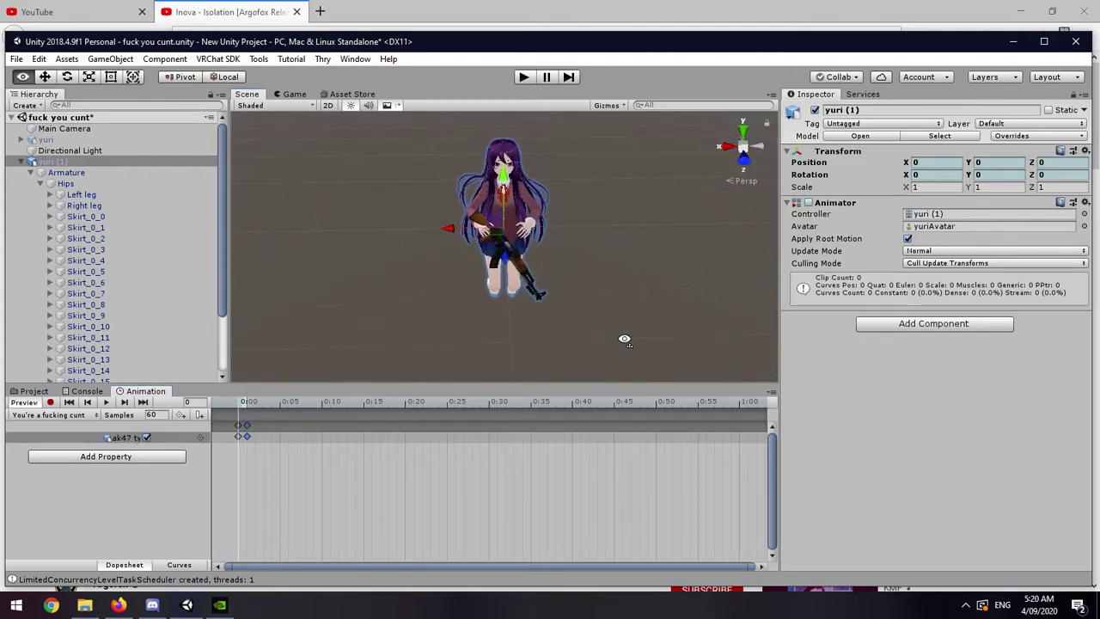
{"action": "left_click", "coordinate": [146, 437]}
{"action": "left_click", "coordinate": [146, 437]}
{"action": "scroll", "coordinate": [534, 258], "scroll_direction": "down", "scroll_amount": 5}
{"action": "right_click_drag", "start_coordinate": [535, 260], "coordinate": [531, 210]}
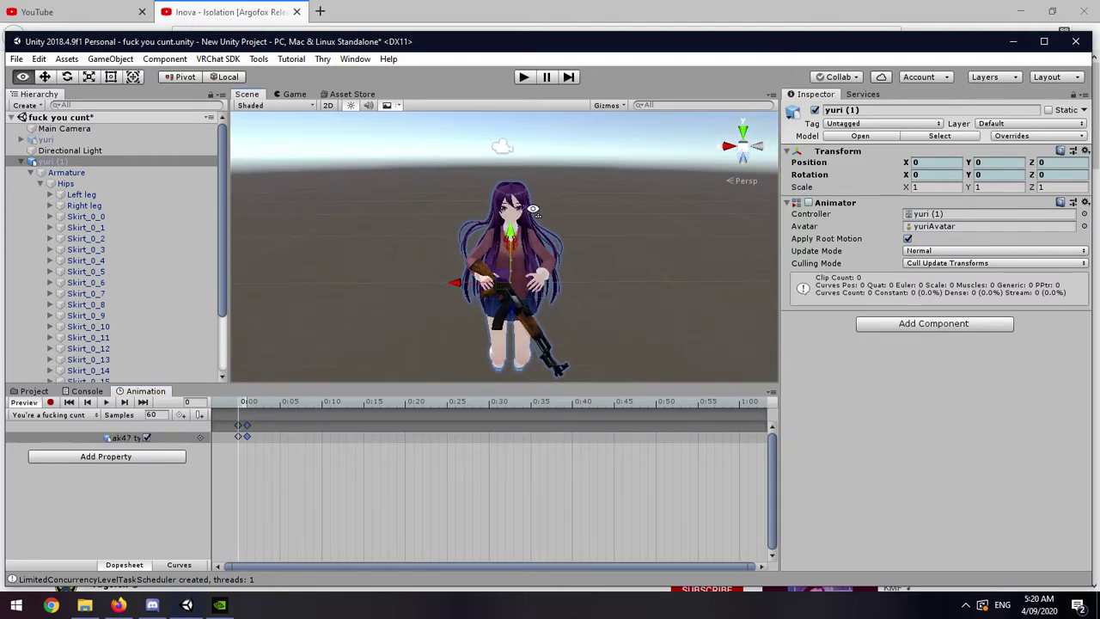
{"action": "scroll", "coordinate": [531, 210], "scroll_direction": "up", "scroll_amount": 5}
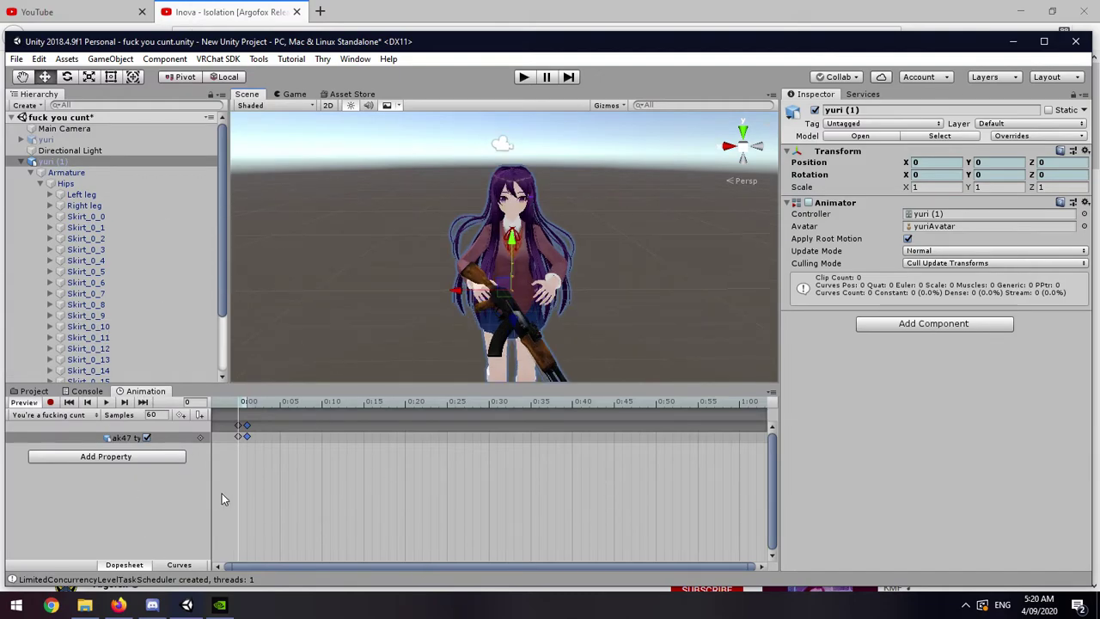
Deactivate the duplicate yuri (1), collapse its hierarchy and reactivate the original yuri
{"action": "left_click", "coordinate": [33, 391]}
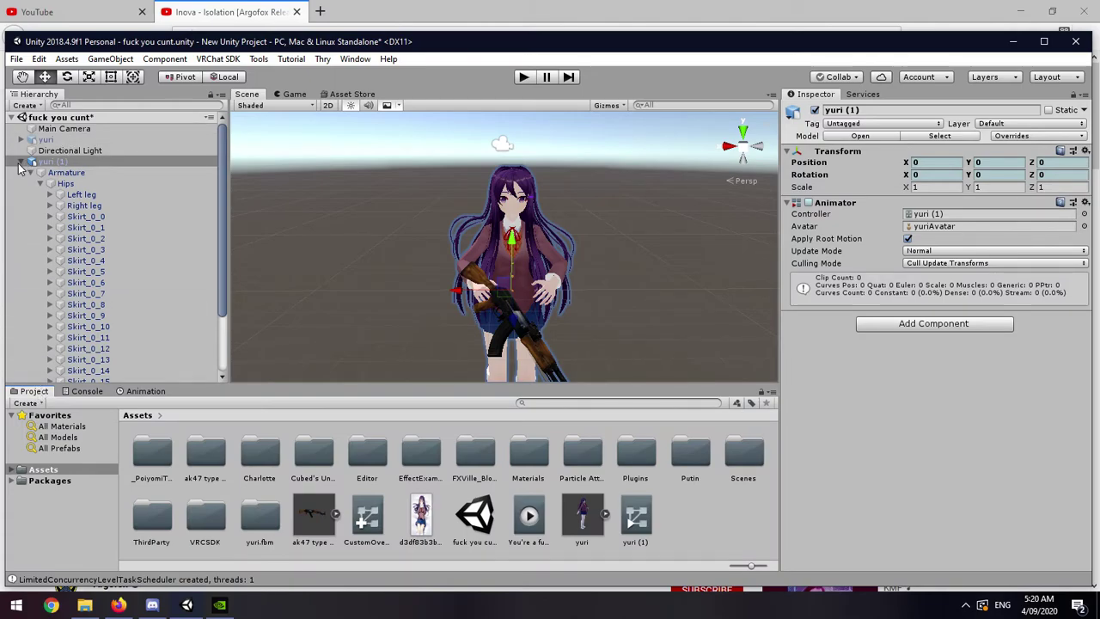
{"action": "left_click", "coordinate": [69, 151]}
{"action": "left_click", "coordinate": [53, 161]}
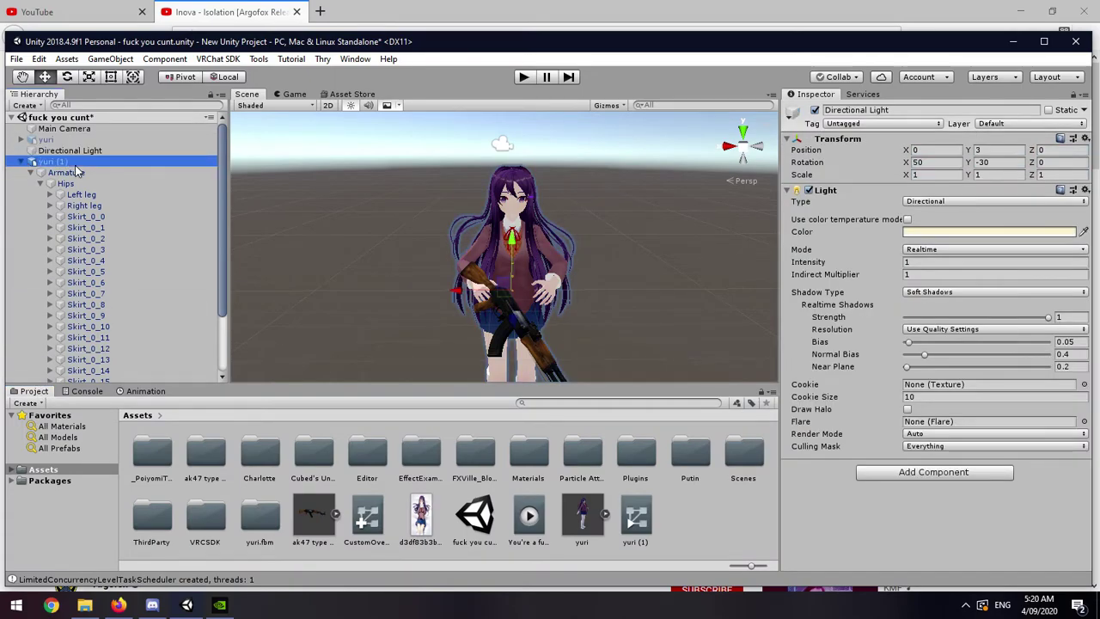
{"action": "left_click", "coordinate": [814, 110]}
{"action": "left_click", "coordinate": [45, 140]}
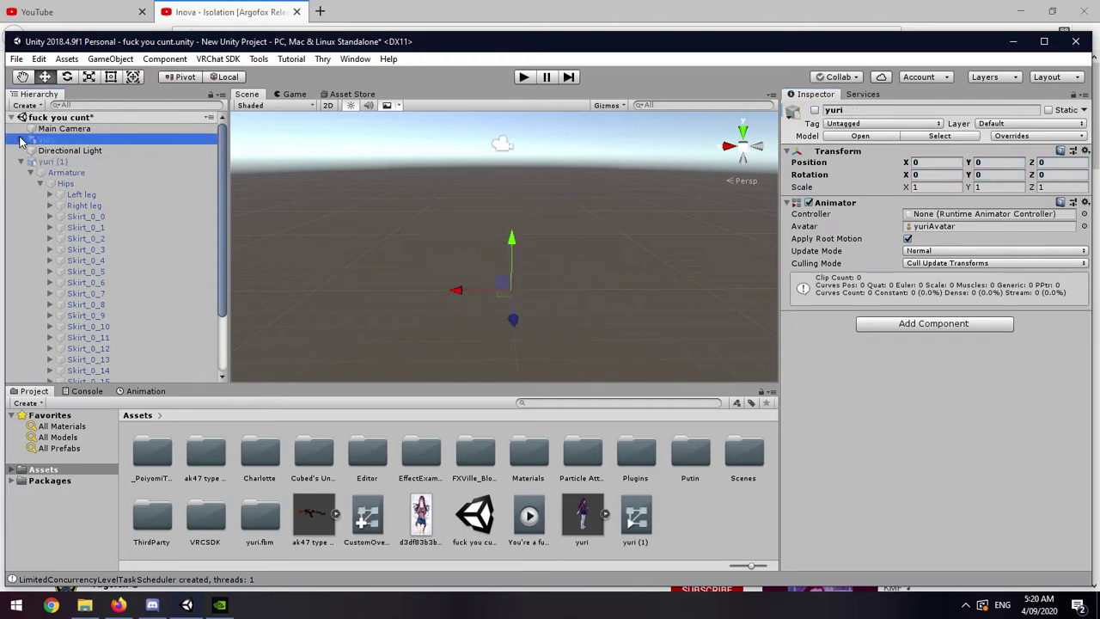
{"action": "left_click", "coordinate": [20, 162]}
{"action": "left_click", "coordinate": [814, 110]}
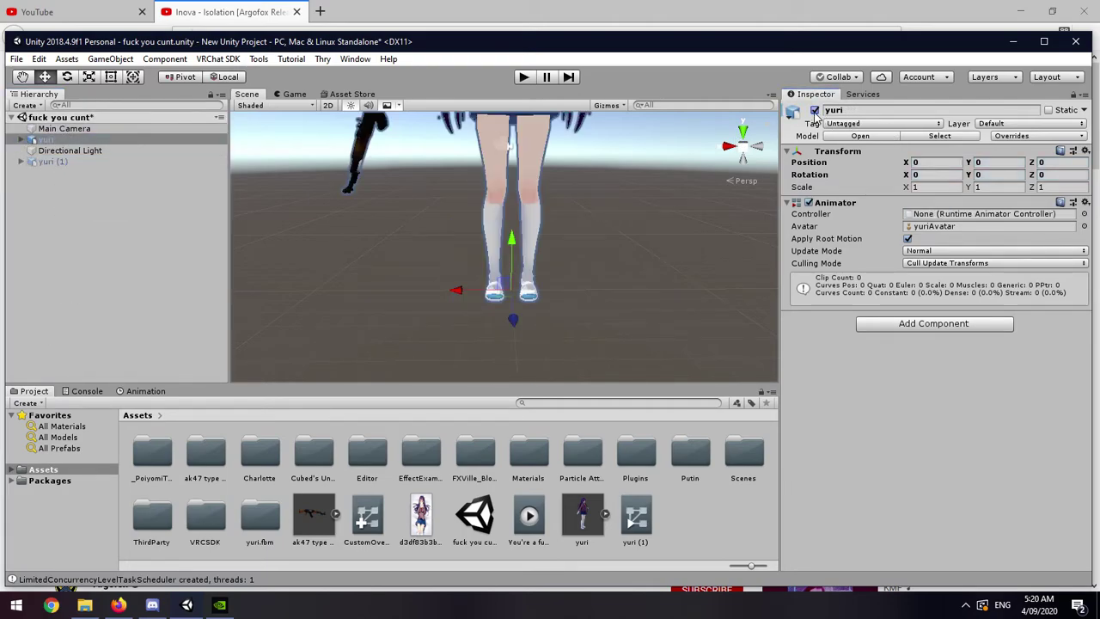
Add a VRC_Avatar Descriptor component to the original yuri
{"action": "right_click_drag", "start_coordinate": [464, 194], "coordinate": [474, 103]}
{"action": "right_click_drag", "start_coordinate": [474, 155], "coordinate": [492, 258]}
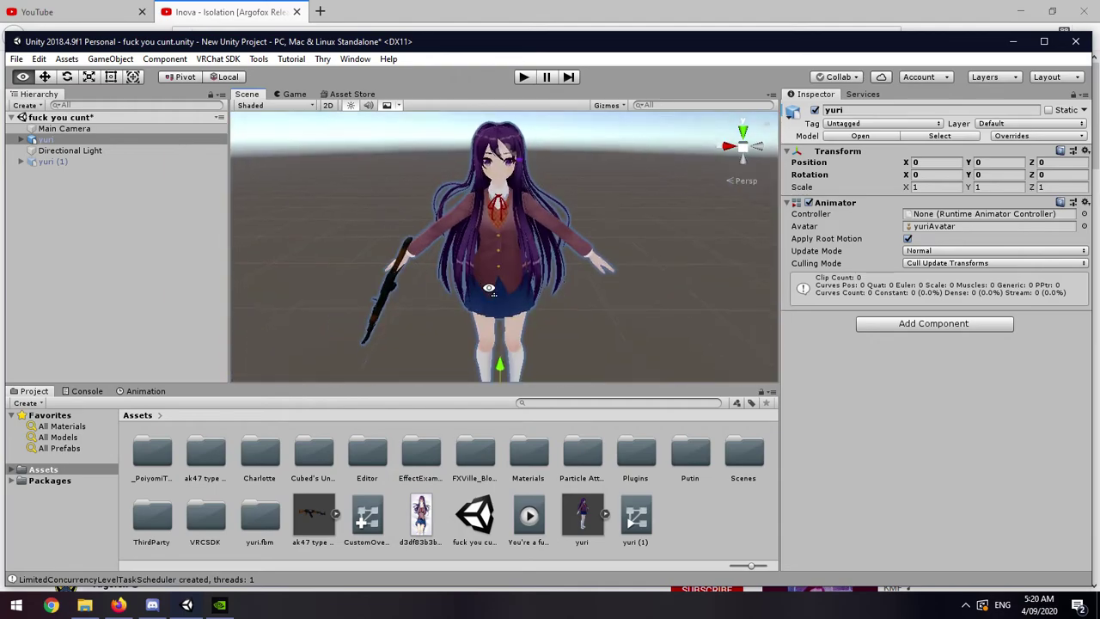
{"action": "scroll", "coordinate": [491, 258], "scroll_direction": "down", "scroll_amount": 3}
{"action": "left_click", "coordinate": [908, 324]}
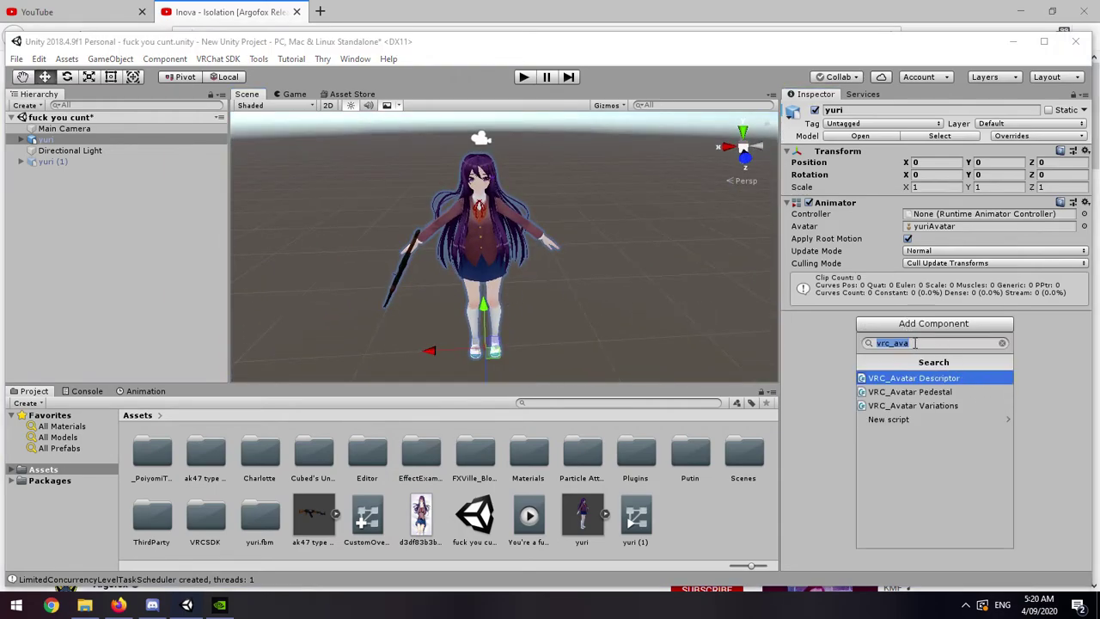
{"action": "left_click", "coordinate": [915, 342]}
{"action": "key", "text": "BackSpace"}
{"action": "key", "text": "BackSpace"}
{"action": "key", "text": "BackSpace"}
{"action": "key", "text": "BackSpace"}
{"action": "key", "text": "BackSpace"}
{"action": "key", "text": "BackSpace"}
{"action": "key", "text": "BackSpace"}
{"action": "type", "text": "vrc_av"}
{"action": "left_click", "coordinate": [909, 378]}
Examine the Custom Standing Anims and Custom Sitting Anims settings of yuri's avatar descriptor
{"action": "right_click_drag", "start_coordinate": [507, 193], "coordinate": [501, 162]}
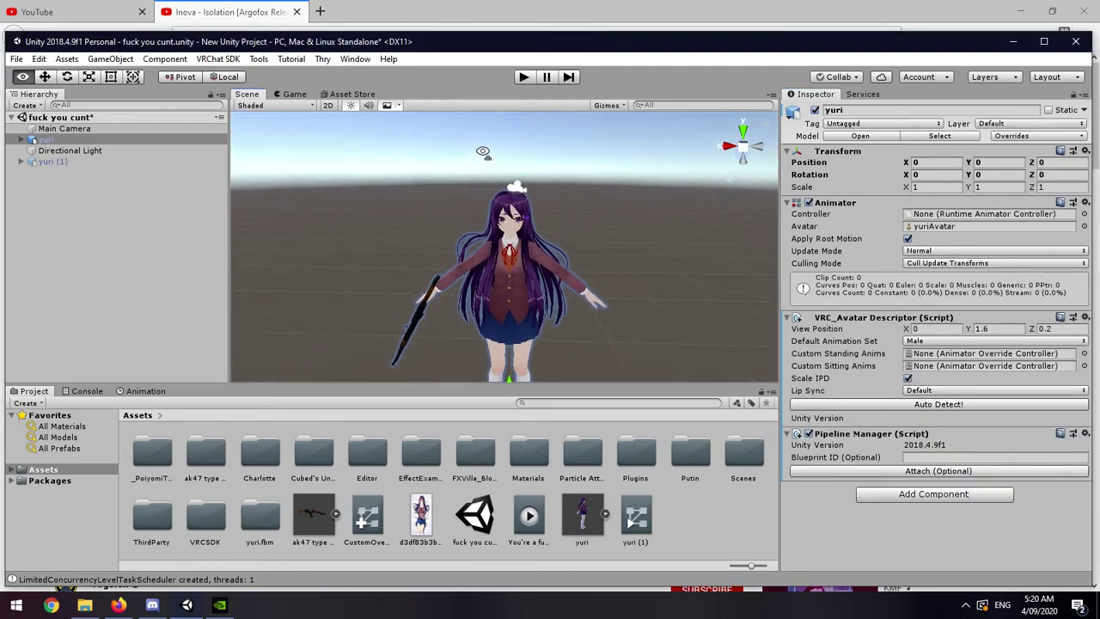
{"action": "scroll", "coordinate": [501, 162], "scroll_direction": "up", "scroll_amount": 5}
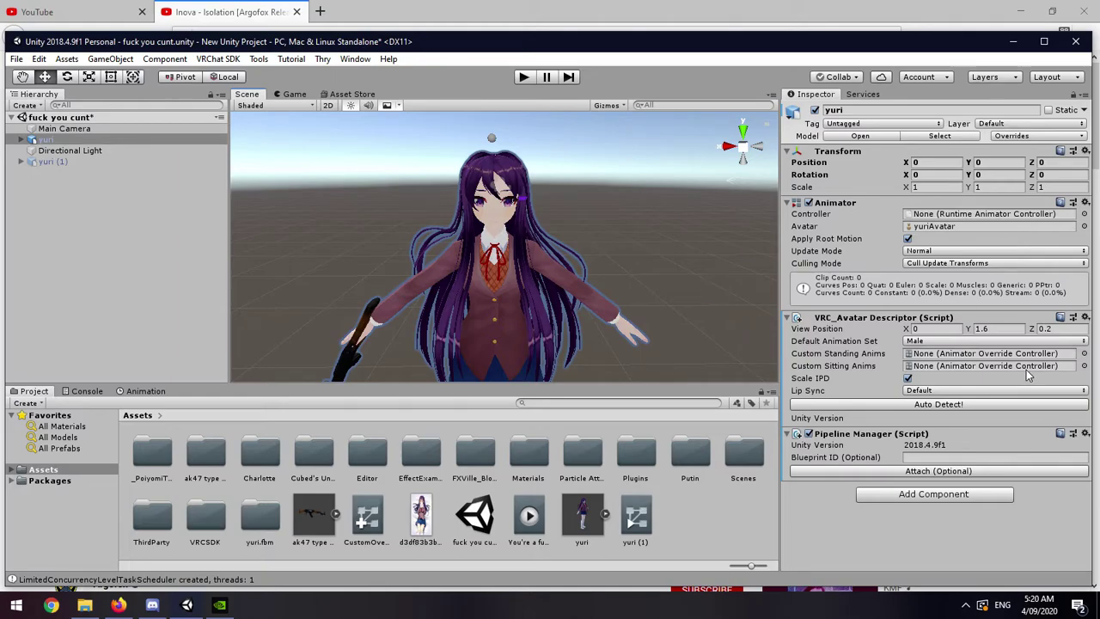
{"action": "left_click", "coordinate": [936, 354]}
{"action": "left_click", "coordinate": [935, 365]}
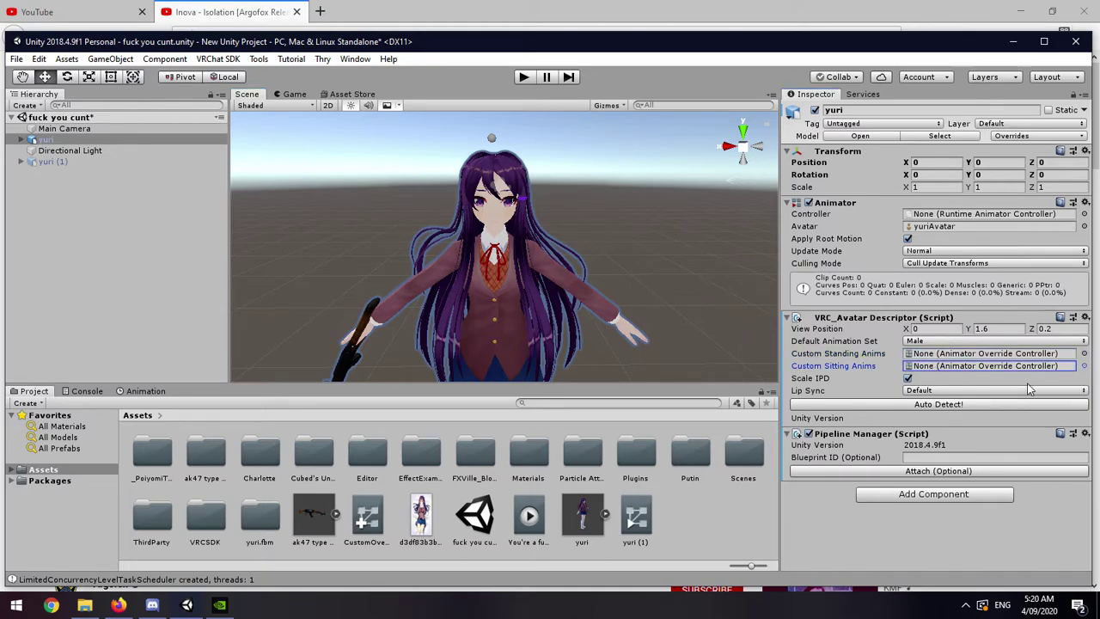
{"action": "left_click", "coordinate": [933, 359]}
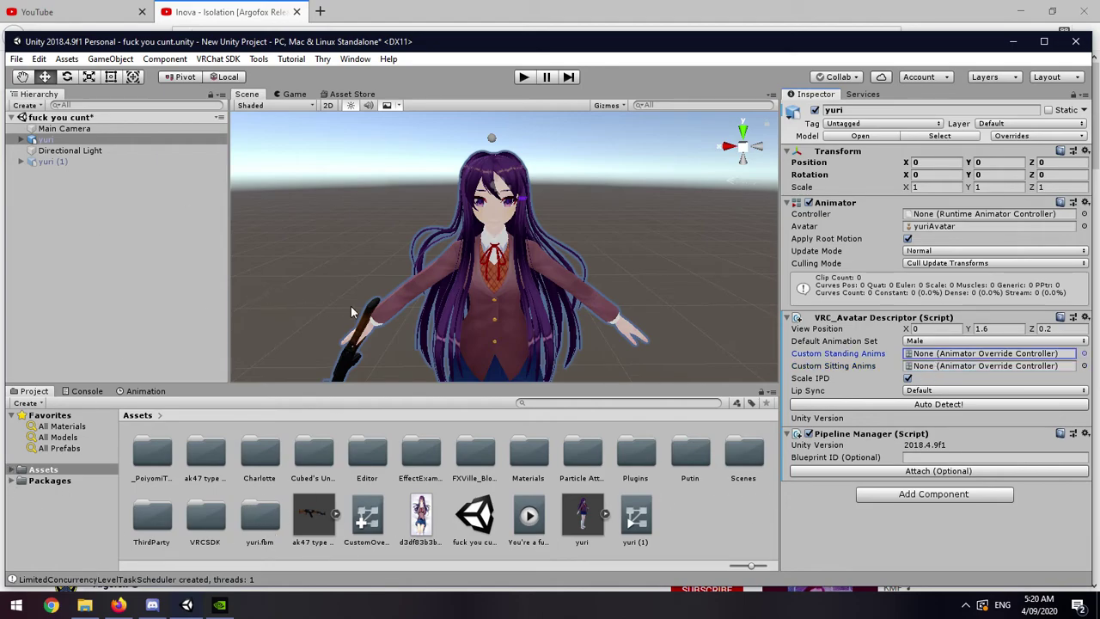
Duplicate the CustomOverrideEmpty controller in VRCSDK/Examples/Sample Assets/Animation
{"action": "double_click", "coordinate": [214, 530]}
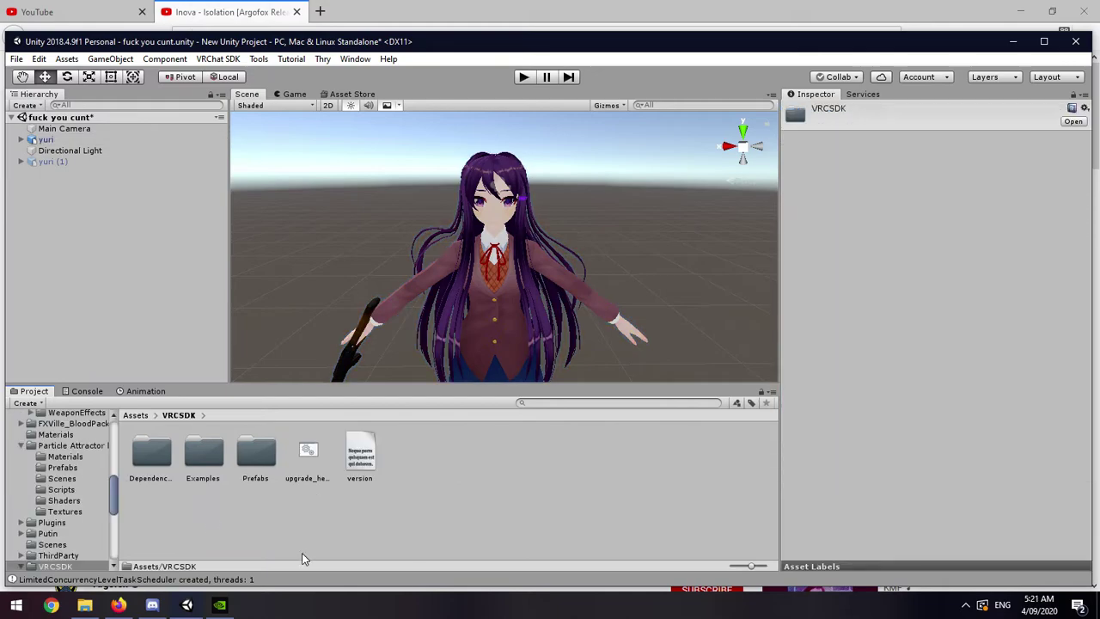
{"action": "double_click", "coordinate": [203, 457]}
{"action": "double_click", "coordinate": [153, 456]}
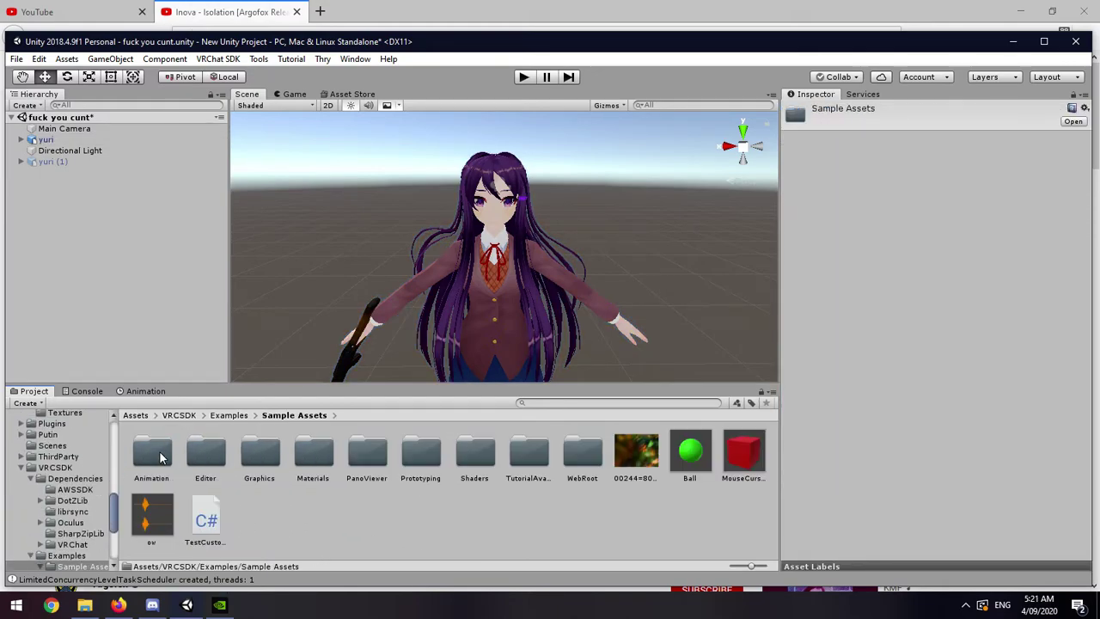
{"action": "double_click", "coordinate": [153, 454]}
{"action": "left_click", "coordinate": [315, 455]}
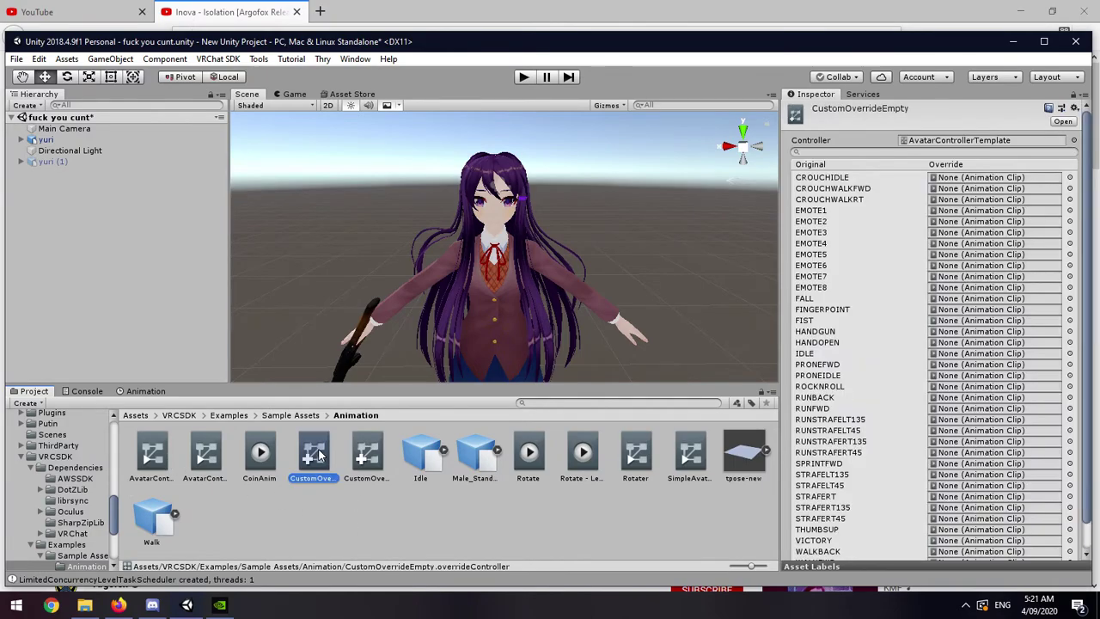
{"action": "key", "text": "ctrl+d"}
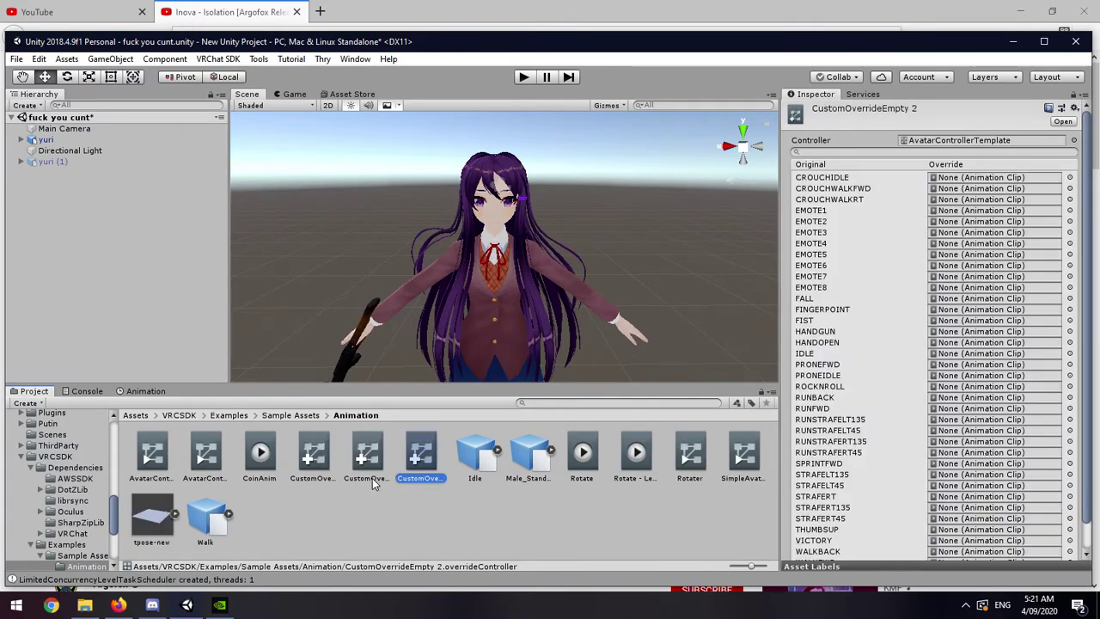
Try to move CustomOverrideEmpty 1 from the sample Animation folder to the root Assets folder, and open Assets
{"action": "left_click", "coordinate": [373, 480]}
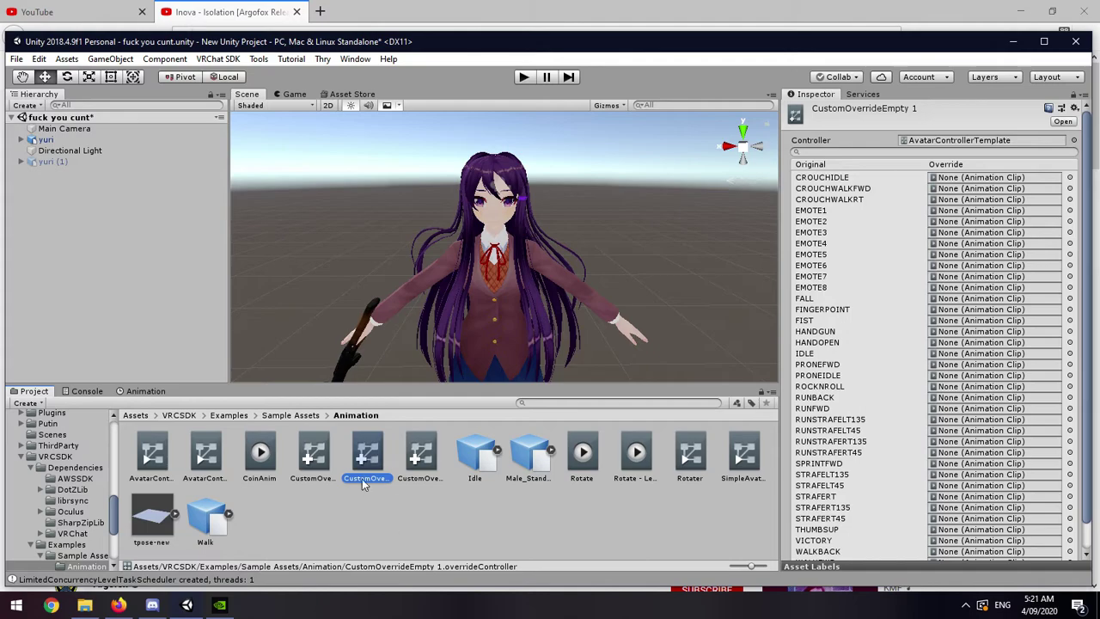
{"action": "left_click", "coordinate": [317, 452]}
{"action": "left_click", "coordinate": [365, 461]}
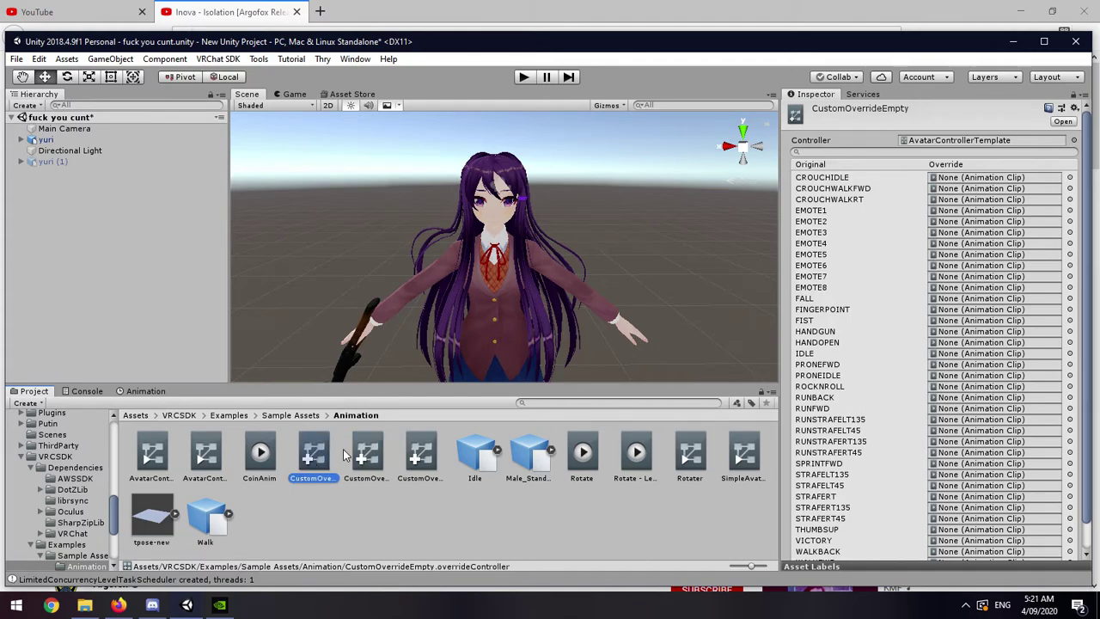
{"action": "left_click", "coordinate": [364, 455]}
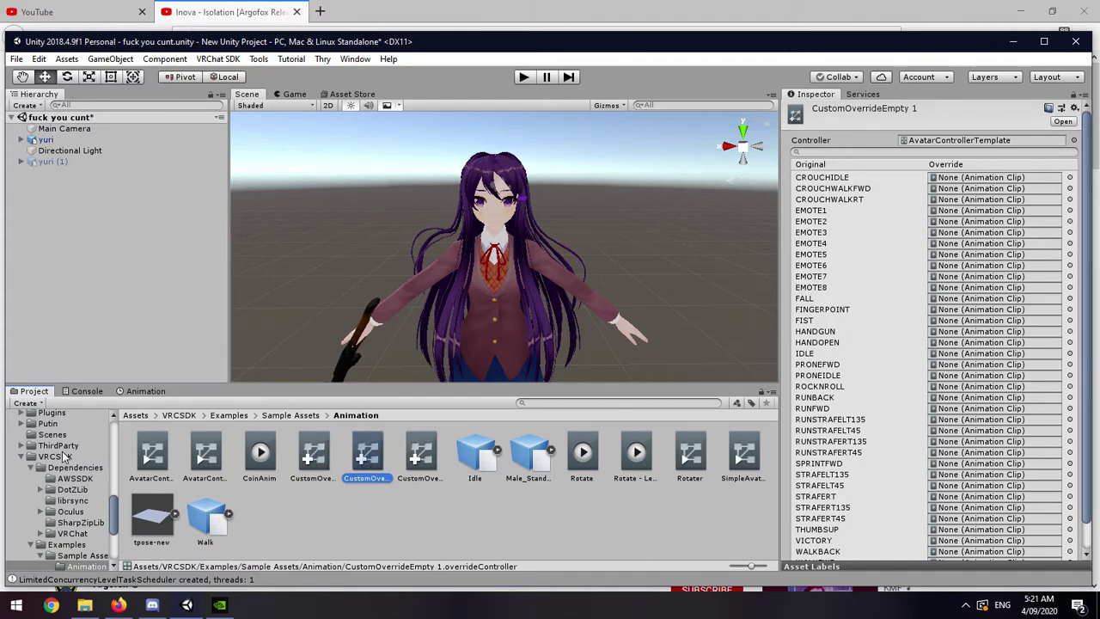
{"action": "scroll", "coordinate": [60, 472], "scroll_direction": "up", "scroll_amount": 6}
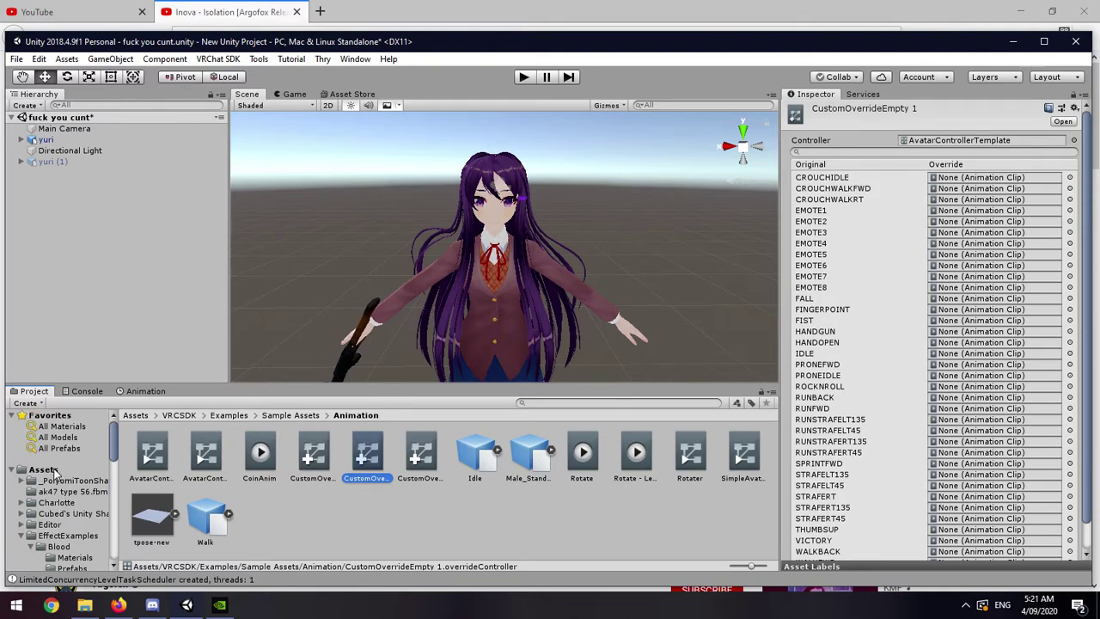
{"action": "left_click_drag", "start_coordinate": [363, 490], "coordinate": [53, 469]}
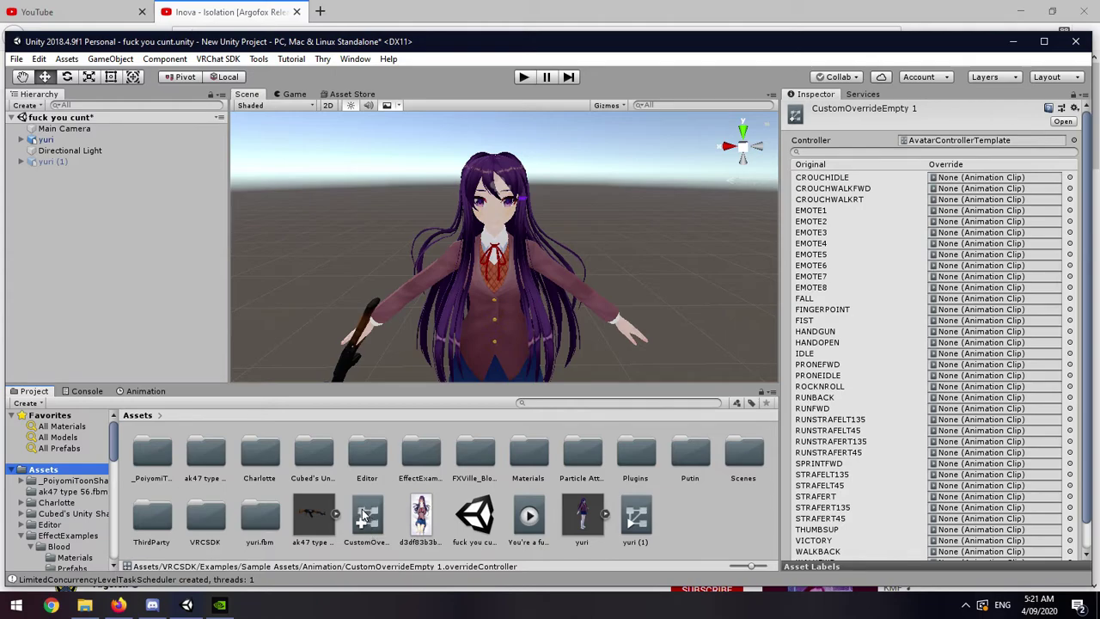
Assign the "You're a fucking cunt" clip to FIST in CustomOverrideEmpty 1 and set that controller as yuri's Custom Standing Anims
{"action": "left_click", "coordinate": [364, 514]}
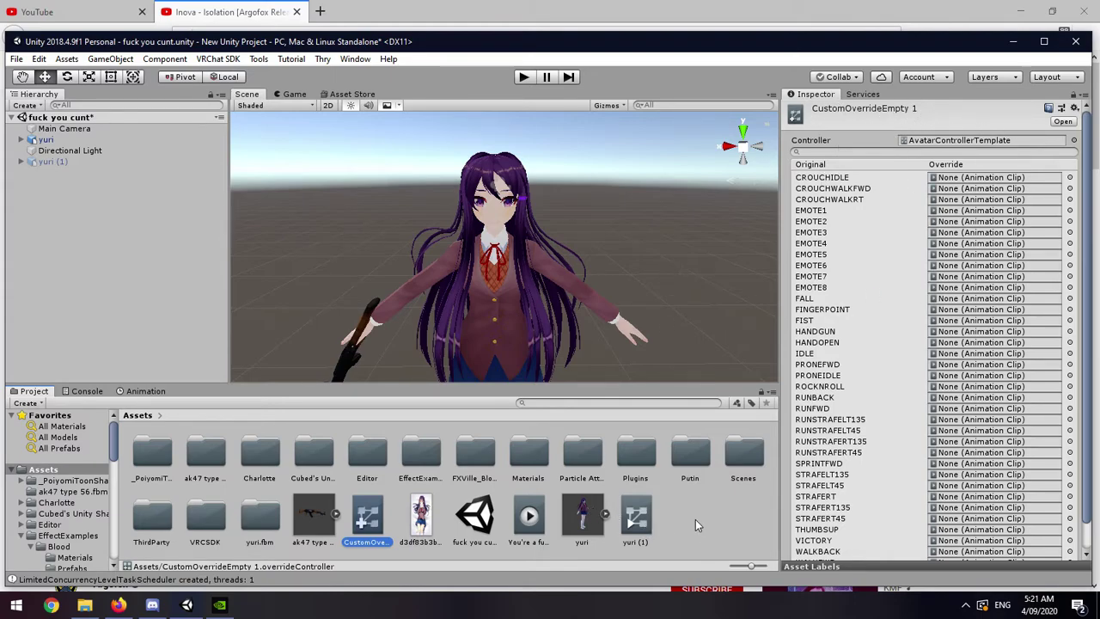
{"action": "left_click", "coordinate": [530, 514]}
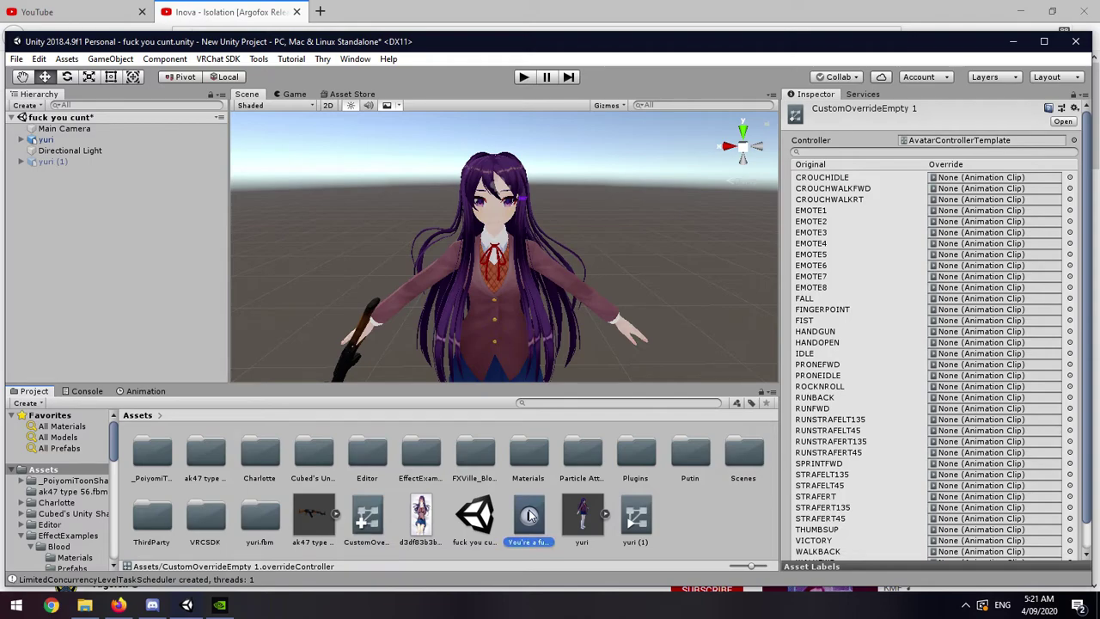
{"action": "left_click_drag", "start_coordinate": [533, 510], "coordinate": [938, 310]}
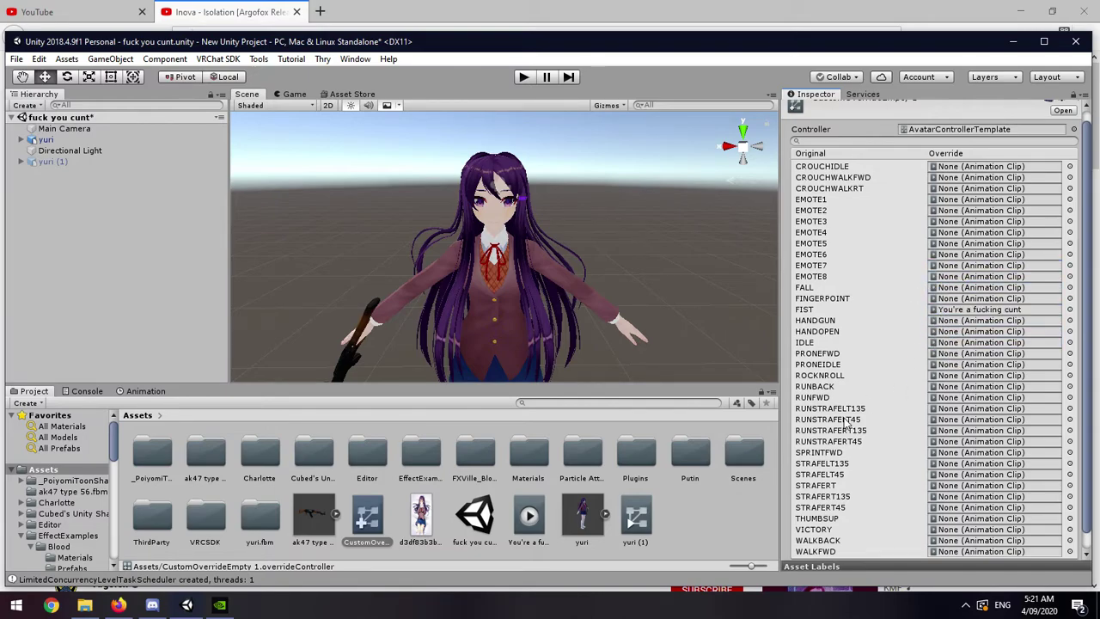
{"action": "left_click", "coordinate": [47, 139]}
{"action": "left_click_drag", "start_coordinate": [382, 514], "coordinate": [948, 356]}
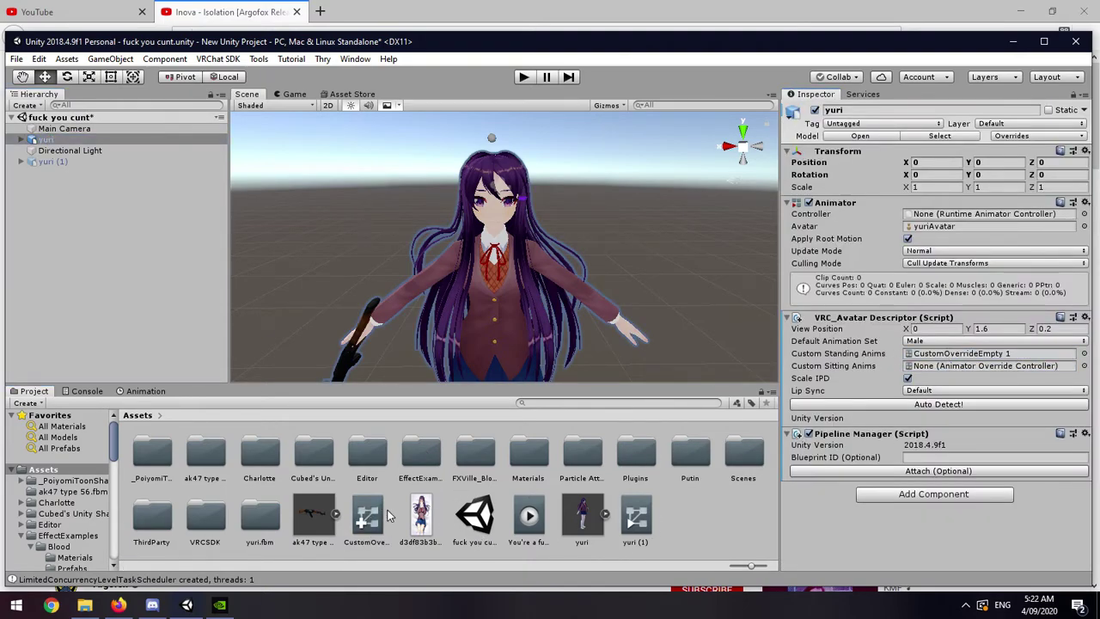
Try CustomOverrideEmpty 1 as yuri's Custom Sitting Anims and reset that field to None
{"action": "left_click_drag", "start_coordinate": [378, 515], "coordinate": [954, 367]}
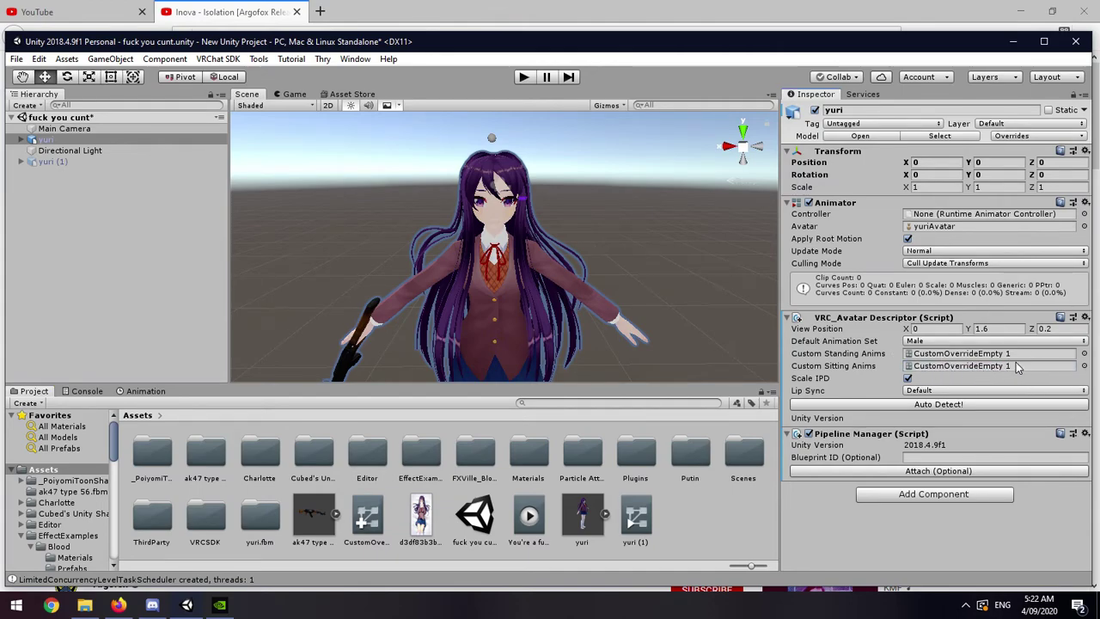
{"action": "left_click", "coordinate": [1084, 366]}
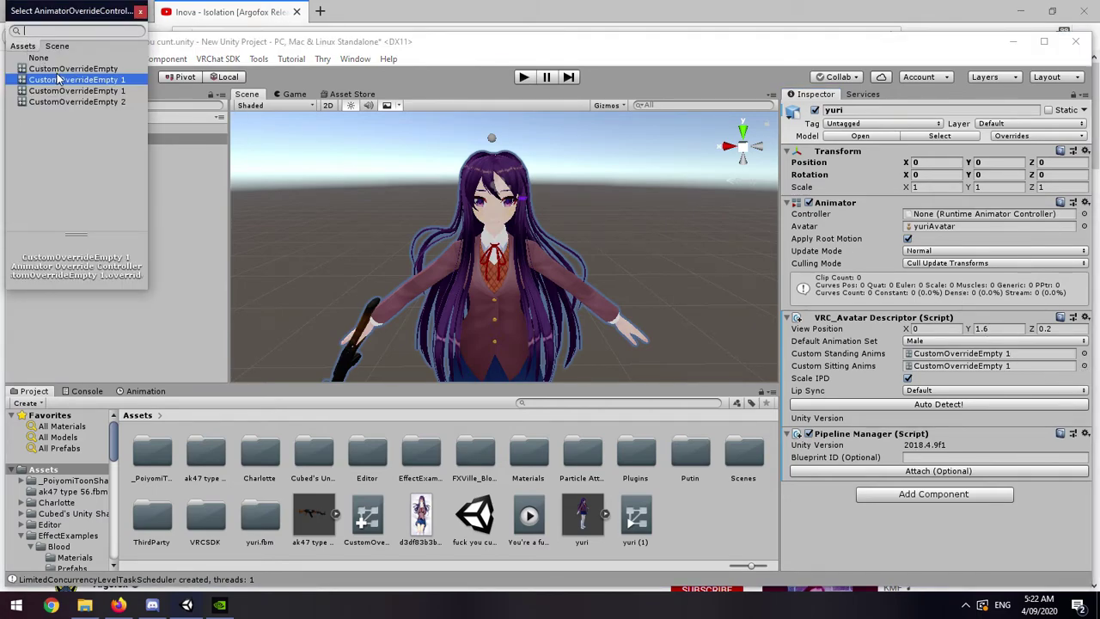
{"action": "left_click", "coordinate": [39, 58]}
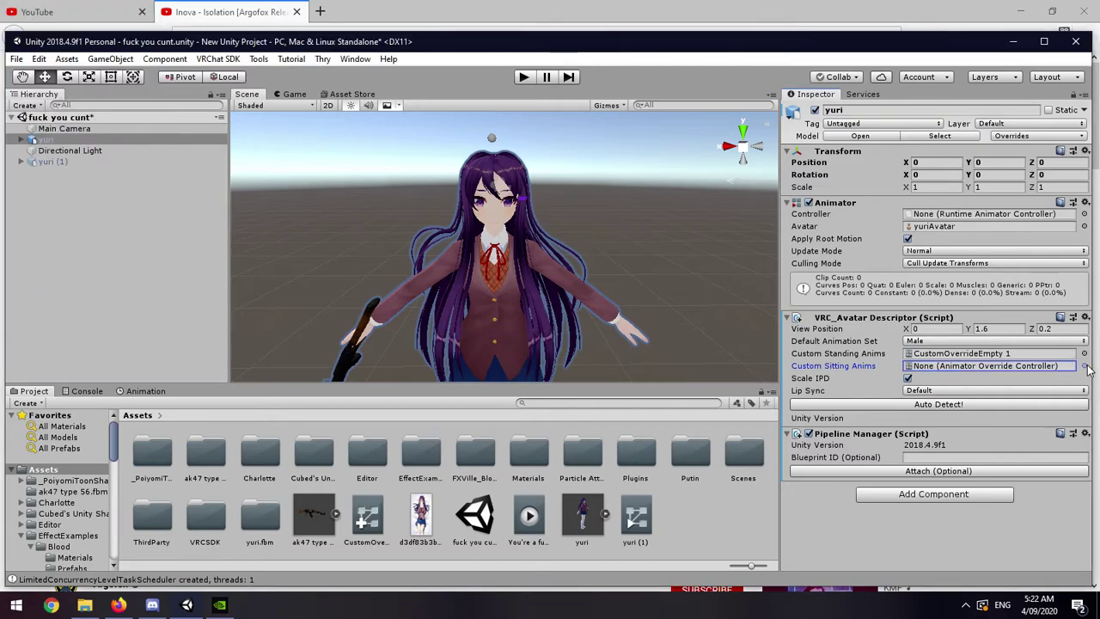
Inspect the clip overrides of the CustomOverrideEmpty 1 controller used for yuri's Custom Standing Anims
{"action": "left_click", "coordinate": [1031, 354]}
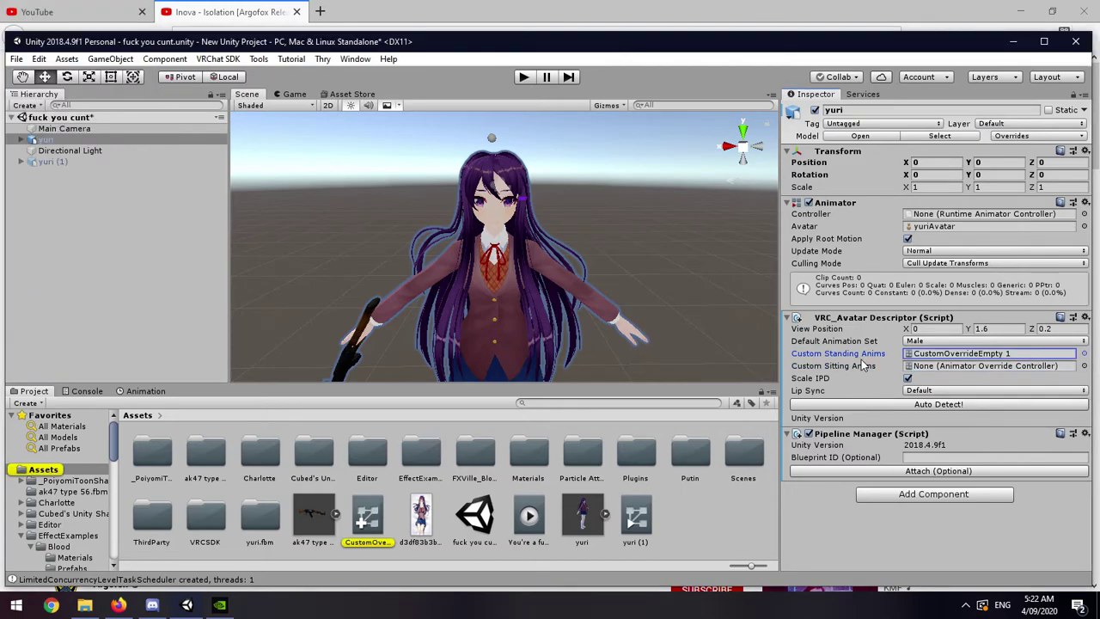
{"action": "left_click", "coordinate": [368, 520]}
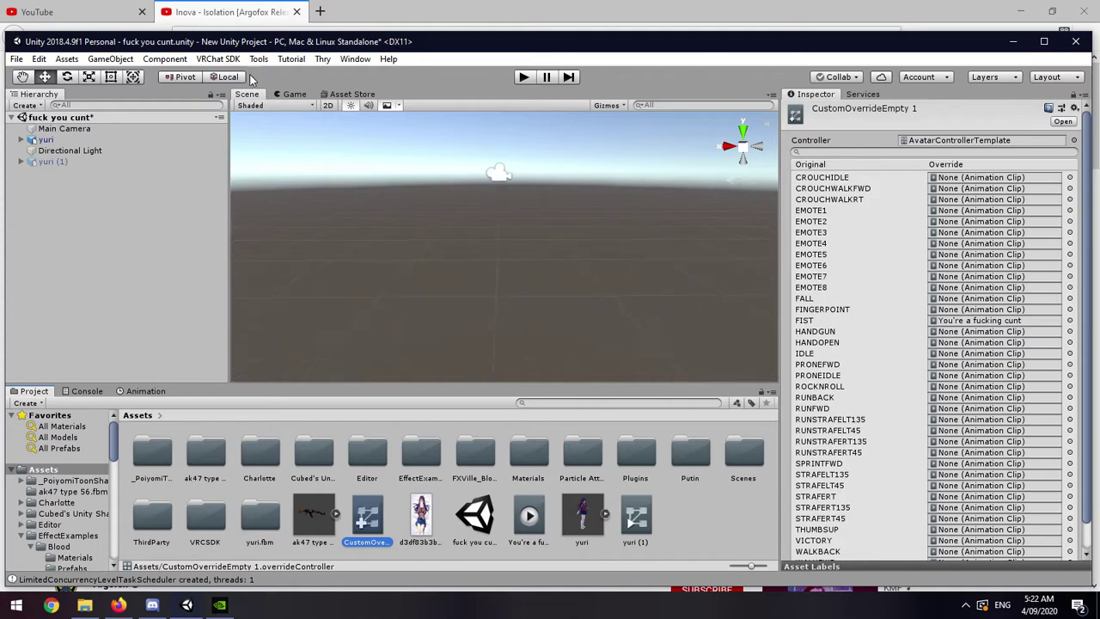
{"action": "left_click", "coordinate": [218, 59]}
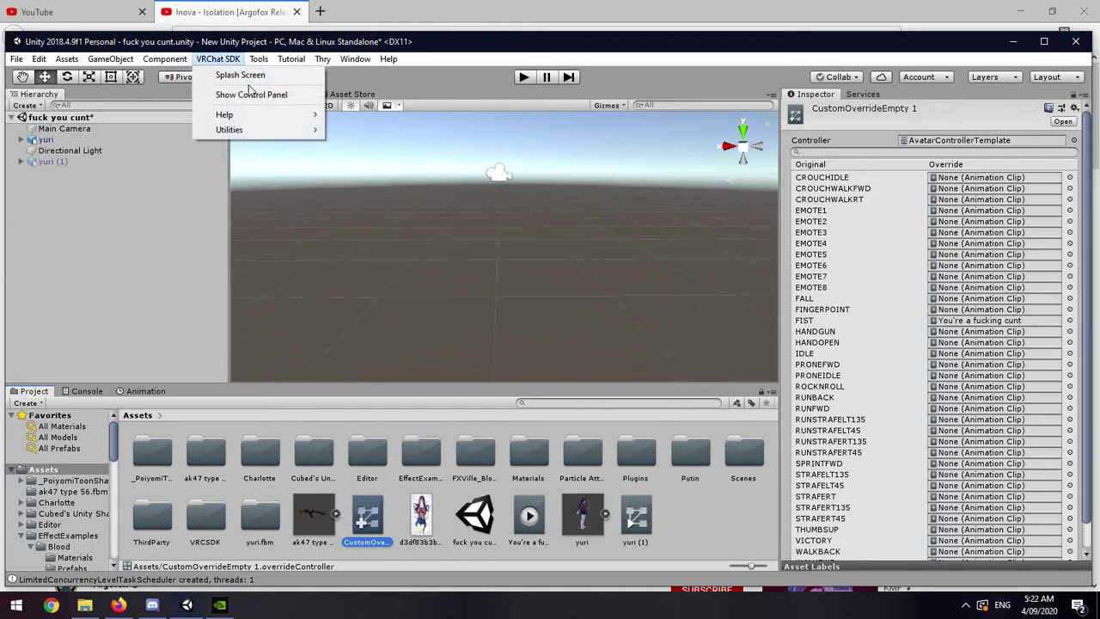
{"action": "left_click", "coordinate": [141, 180]}
Examine the yuri avatar and the AK-47 in its hand from several distances and angles in the scene
{"action": "scroll", "coordinate": [438, 198], "scroll_direction": "down", "scroll_amount": 3}
{"action": "scroll", "coordinate": [482, 223], "scroll_direction": "down", "scroll_amount": 5}
{"action": "scroll", "coordinate": [533, 245], "scroll_direction": "up", "scroll_amount": 5}
{"action": "mouse_move", "coordinate": [532, 245]}
{"action": "right_mouse_down"}
{"action": "mouse_move", "coordinate": [557, 225]}
{"action": "mouse_move", "coordinate": [521, 270]}
{"action": "mouse_move", "coordinate": [516, 251]}
{"action": "right_mouse_up"}
{"action": "key", "text": "s"}
{"action": "key", "text": "w"}
{"action": "right_click_drag", "start_coordinate": [674, 282], "coordinate": [643, 234]}
{"action": "key", "text": "w"}
{"action": "scroll", "coordinate": [643, 234], "scroll_direction": "down", "scroll_amount": 5}
{"action": "scroll", "coordinate": [668, 260], "scroll_direction": "up", "scroll_amount": 3}
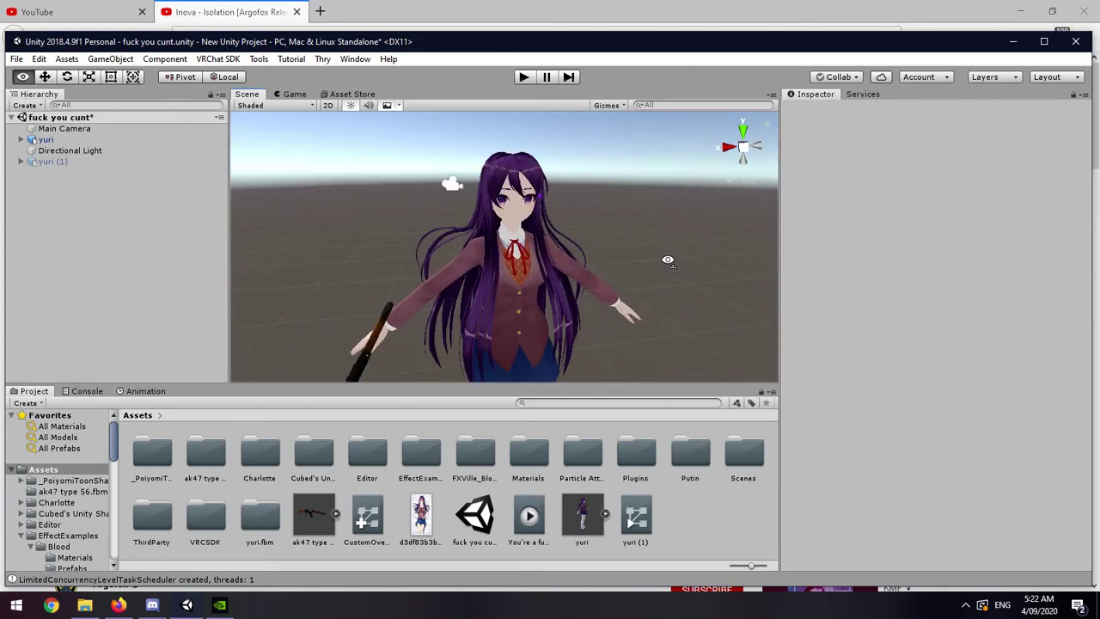
{"action": "key", "text": "s"}
{"action": "right_click_drag", "start_coordinate": [668, 261], "coordinate": [621, 286]}
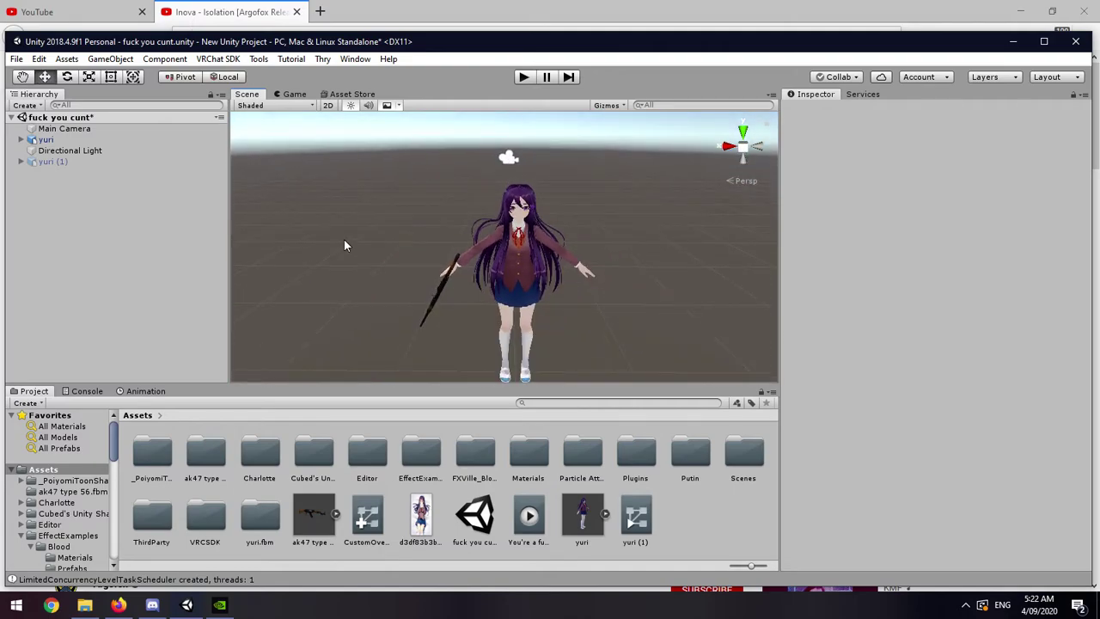
Expand yuri's full hierarchy and deactivate the ak47 type 56 object under Right wrist
{"action": "left_click", "coordinate": [545, 258]}
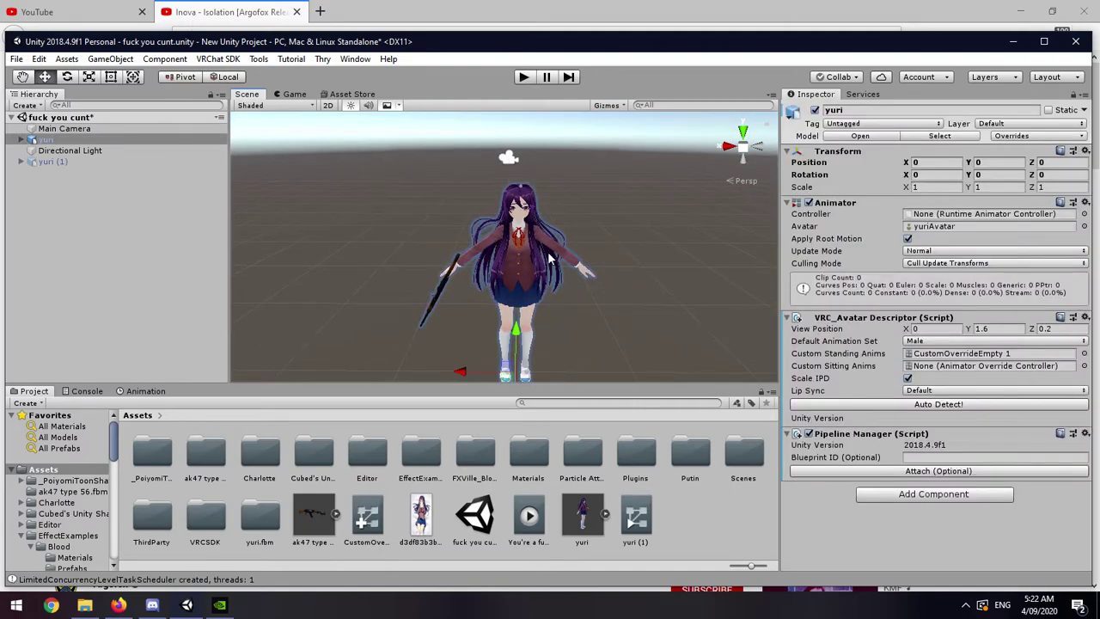
{"action": "left_click", "coordinate": [43, 143]}
{"action": "left_click", "coordinate": [20, 139], "text": "alt"}
{"action": "scroll", "coordinate": [112, 257], "scroll_direction": "down", "scroll_amount": 10}
{"action": "left_click", "coordinate": [150, 344]}
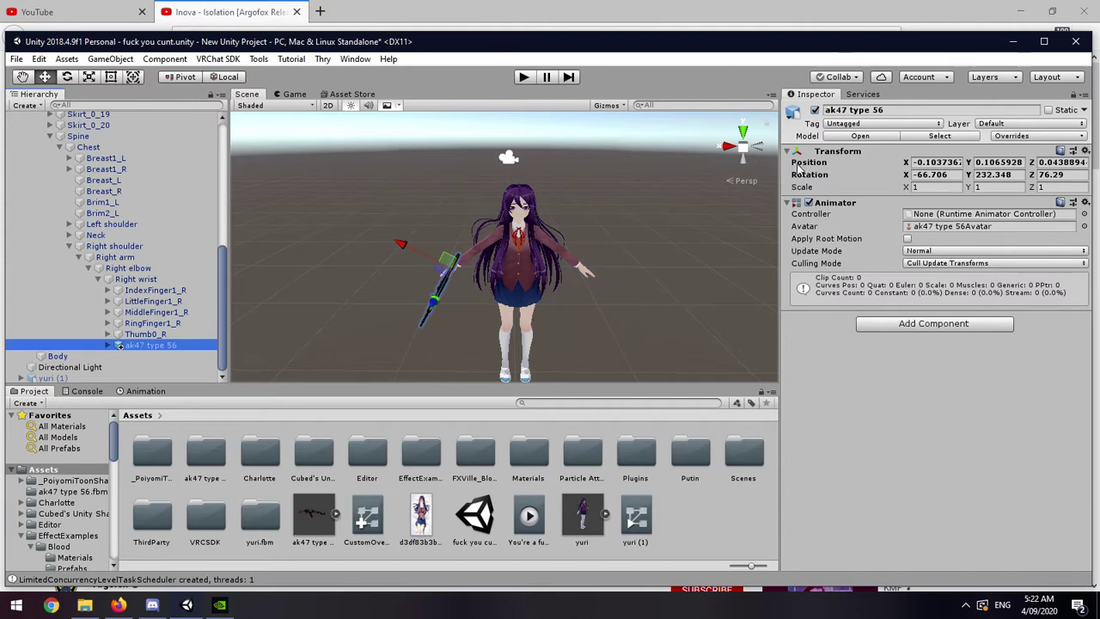
{"action": "left_click", "coordinate": [814, 110]}
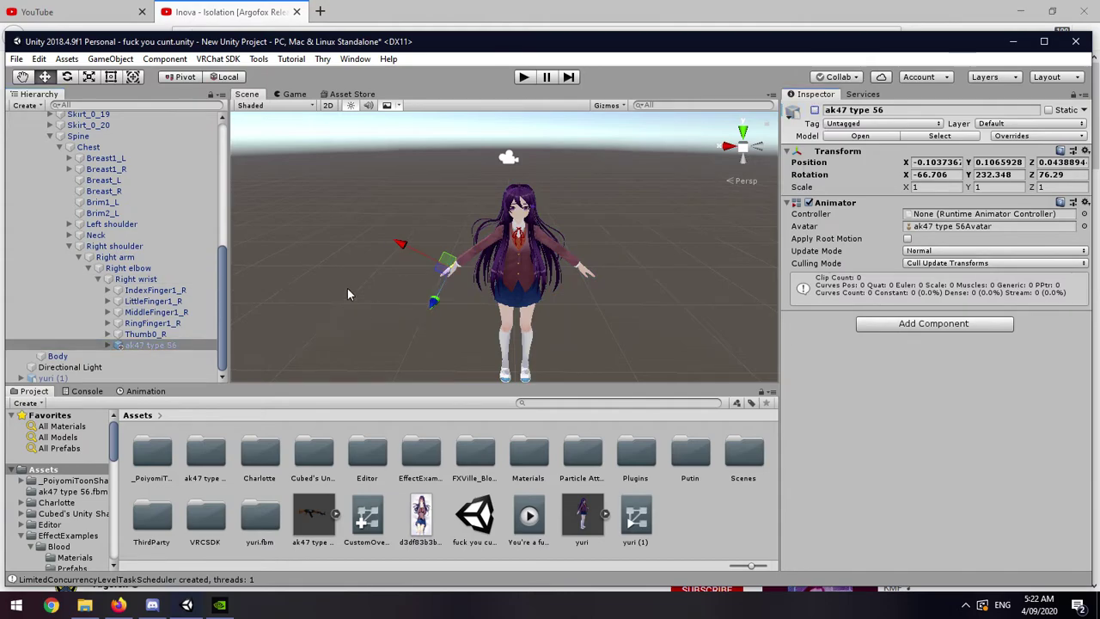
{"action": "left_click", "coordinate": [814, 110]}
{"action": "left_click", "coordinate": [815, 110]}
{"action": "left_click", "coordinate": [815, 110]}
{"action": "left_click", "coordinate": [815, 110]}
Reselect ak47 type 56 under yuri's Right wrist and switch it on and off repeatedly, leaving it deactivated
{"action": "left_click", "coordinate": [599, 260]}
{"action": "left_click", "coordinate": [543, 235]}
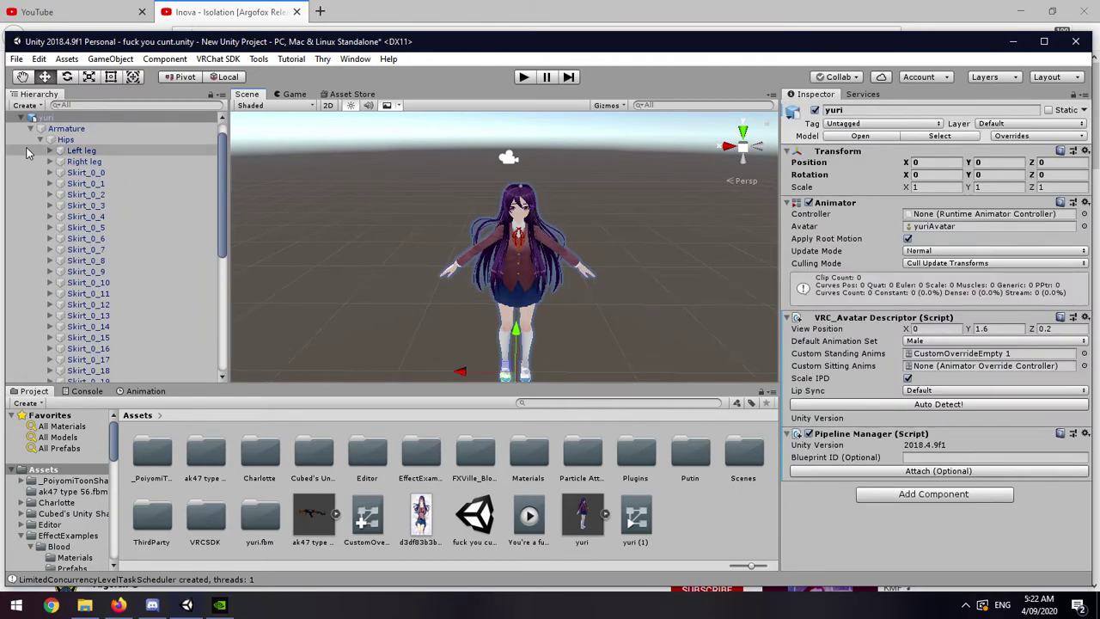
{"action": "scroll", "coordinate": [119, 270], "scroll_direction": "down", "scroll_amount": 5}
{"action": "scroll", "coordinate": [122, 275], "scroll_direction": "up", "scroll_amount": 10}
{"action": "scroll", "coordinate": [129, 283], "scroll_direction": "down", "scroll_amount": 11}
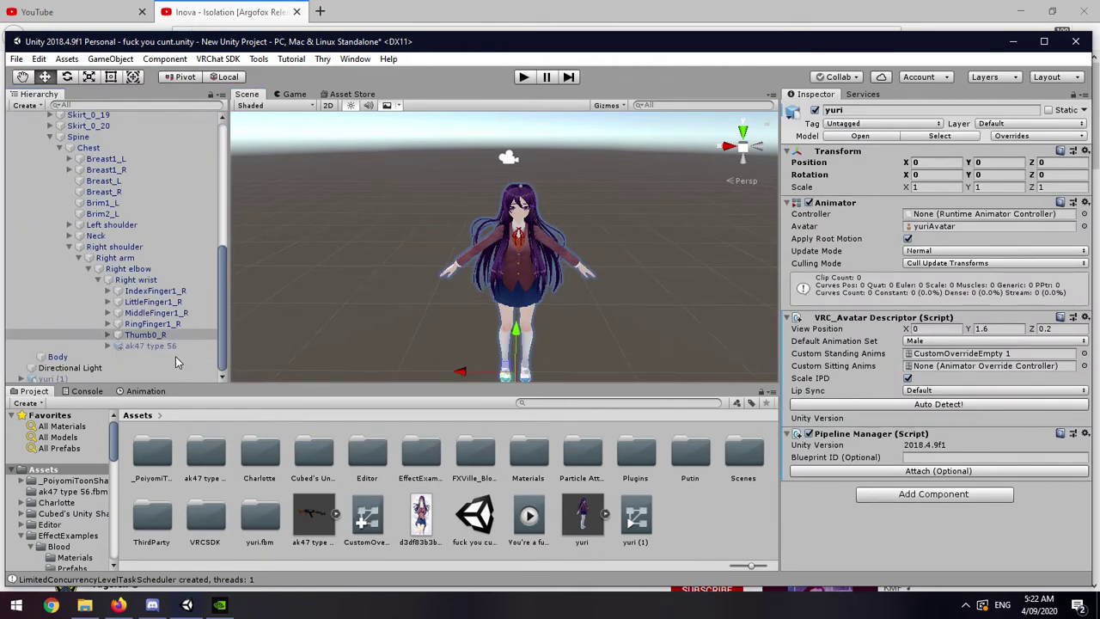
{"action": "left_click", "coordinate": [159, 345]}
{"action": "left_click", "coordinate": [814, 110]}
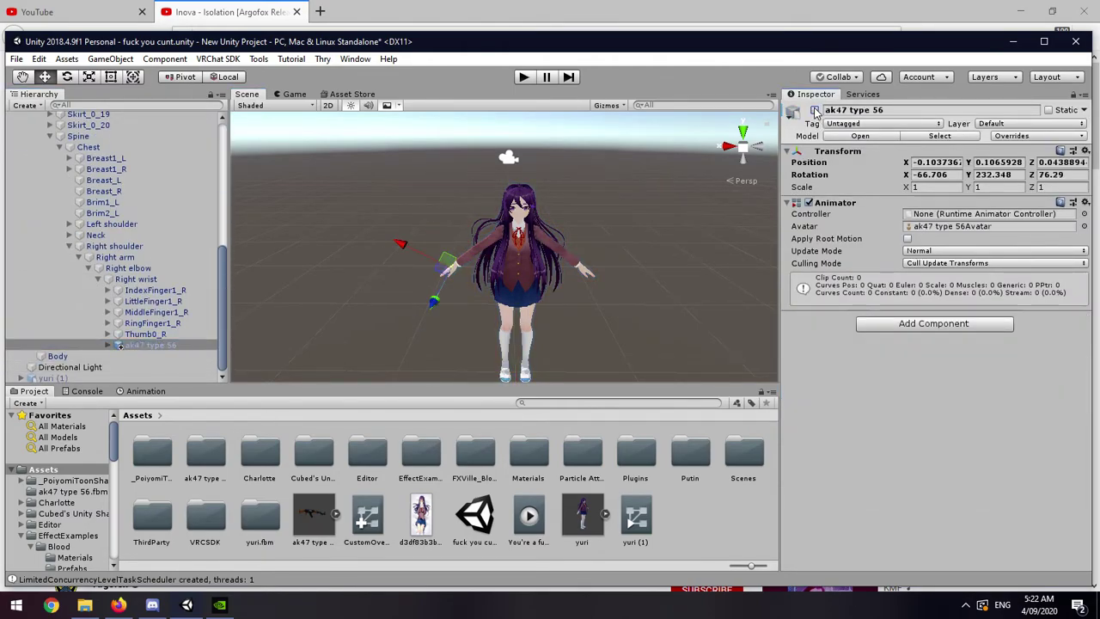
{"action": "left_click", "coordinate": [815, 110]}
{"action": "left_click", "coordinate": [814, 110]}
{"action": "left_click", "coordinate": [814, 110]}
{"action": "left_click", "coordinate": [815, 110]}
{"action": "left_click", "coordinate": [814, 110]}
{"action": "left_click", "coordinate": [815, 110]}
{"action": "left_click", "coordinate": [815, 110]}
Collapse yuri's expanded hierarchy and clear the selection
{"action": "right_click_drag", "start_coordinate": [418, 264], "coordinate": [487, 231]}
{"action": "scroll", "coordinate": [415, 226], "scroll_direction": "up", "scroll_amount": 3}
{"action": "left_click", "coordinate": [415, 225]}
{"action": "scroll", "coordinate": [415, 225], "scroll_direction": "up", "scroll_amount": 4}
{"action": "left_click", "coordinate": [545, 281]}
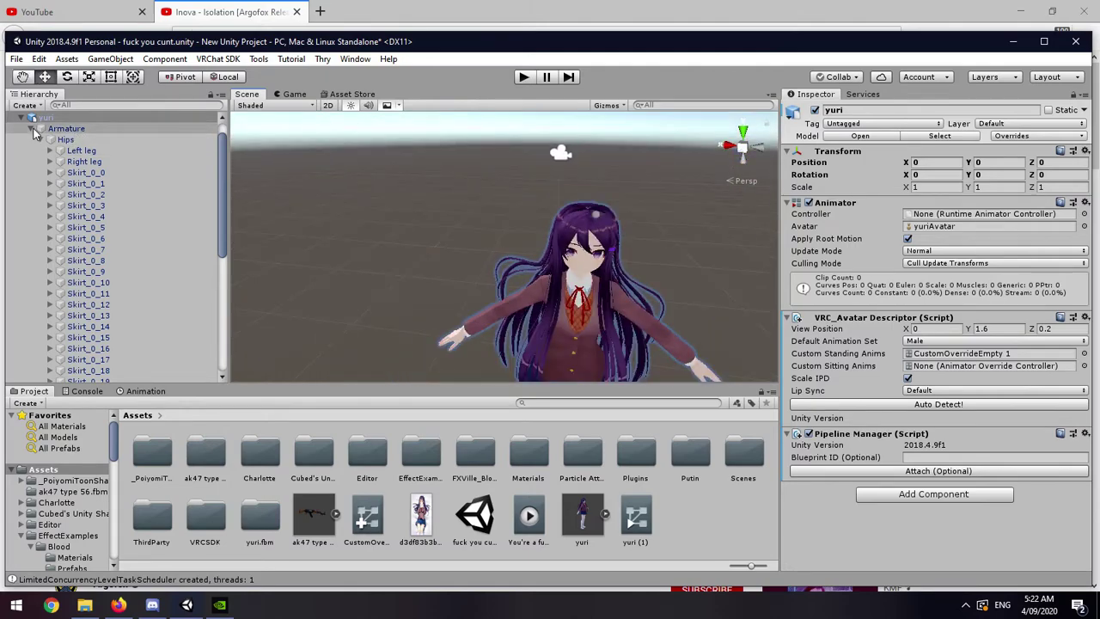
{"action": "left_click", "coordinate": [21, 116]}
{"action": "left_click", "coordinate": [21, 139]}
{"action": "left_click", "coordinate": [72, 251]}
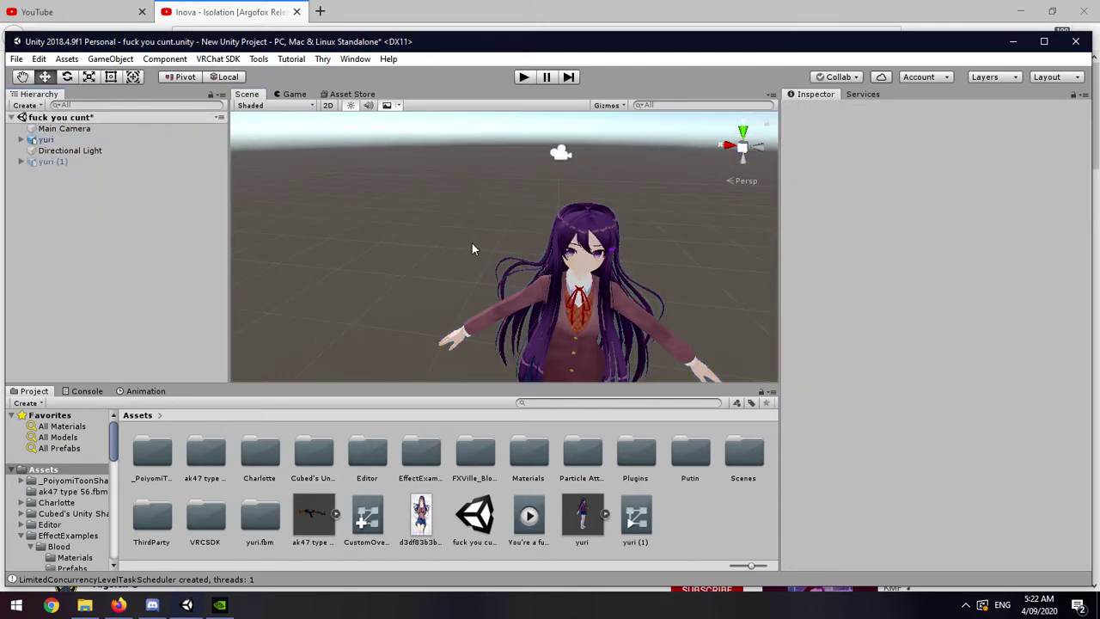
{"action": "scroll", "coordinate": [556, 284], "scroll_direction": "down", "scroll_amount": 3}
{"action": "right_click_drag", "start_coordinate": [471, 241], "coordinate": [523, 250]}
{"action": "scroll", "coordinate": [525, 275], "scroll_direction": "up", "scroll_amount": 5}
{"action": "scroll", "coordinate": [521, 250], "scroll_direction": "down", "scroll_amount": 5}
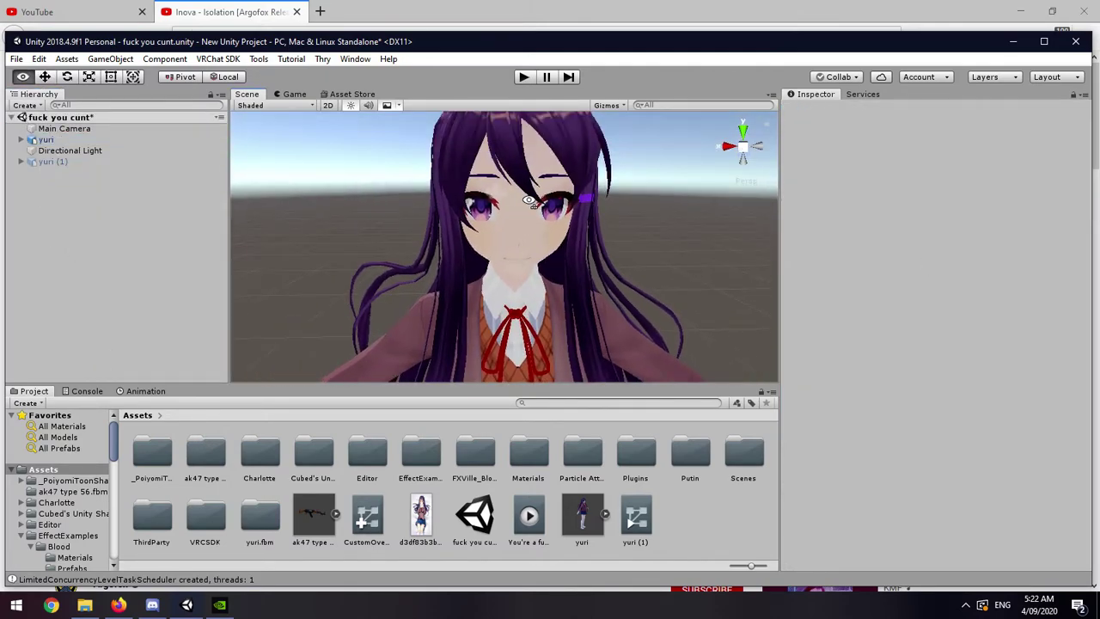